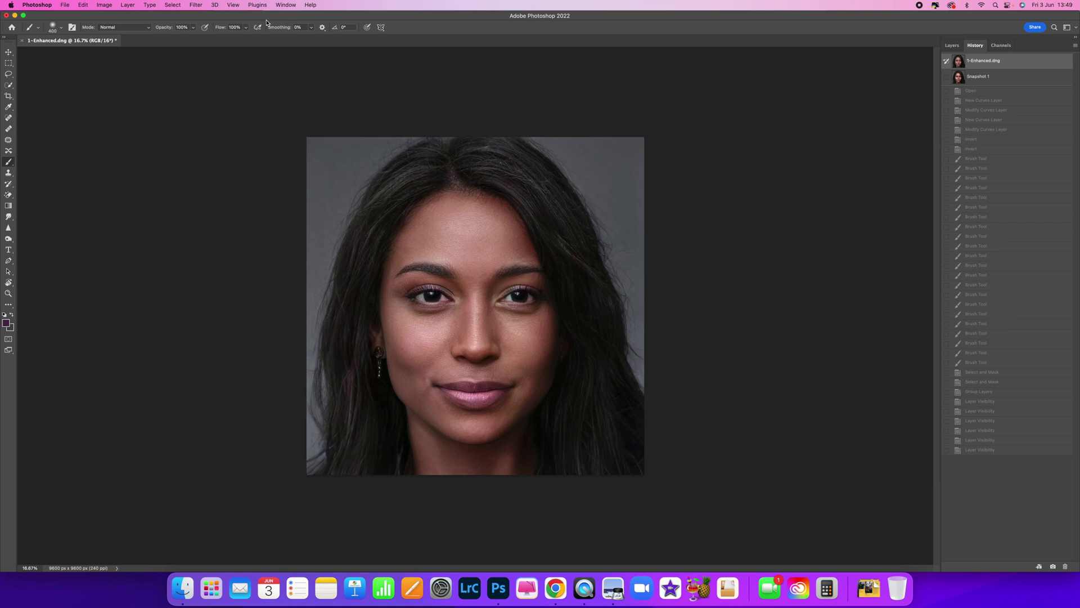
Alternate between Snapshot 1 and 1-Enhanced.dng in History, ending on 1-Enhanced.dng with the Layers panel showing.
click(999, 81)
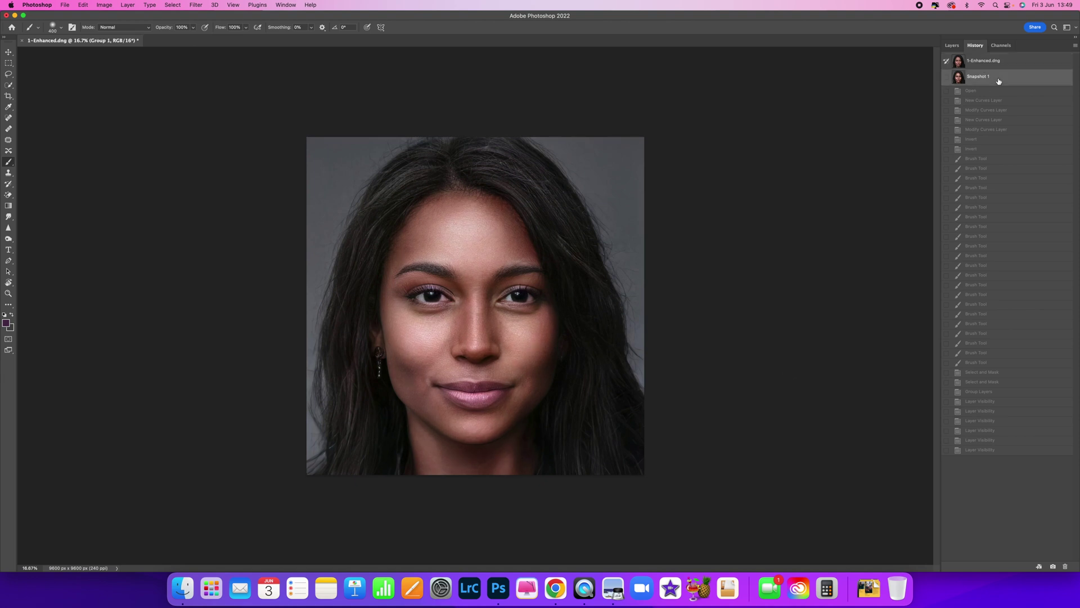
click(999, 63)
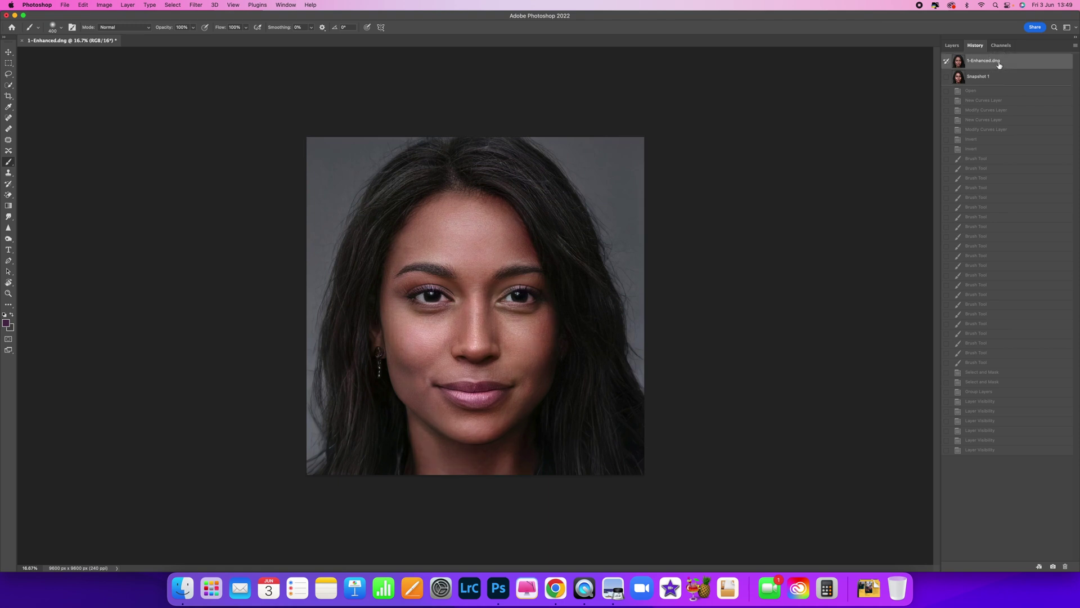
click(1000, 81)
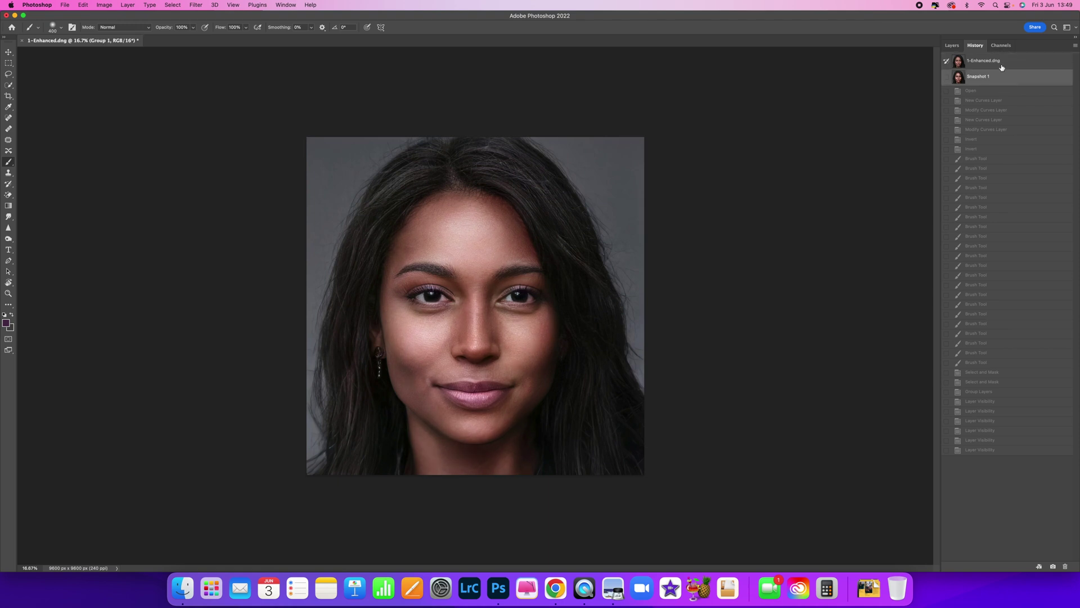
click(1001, 65)
click(1003, 78)
click(1004, 64)
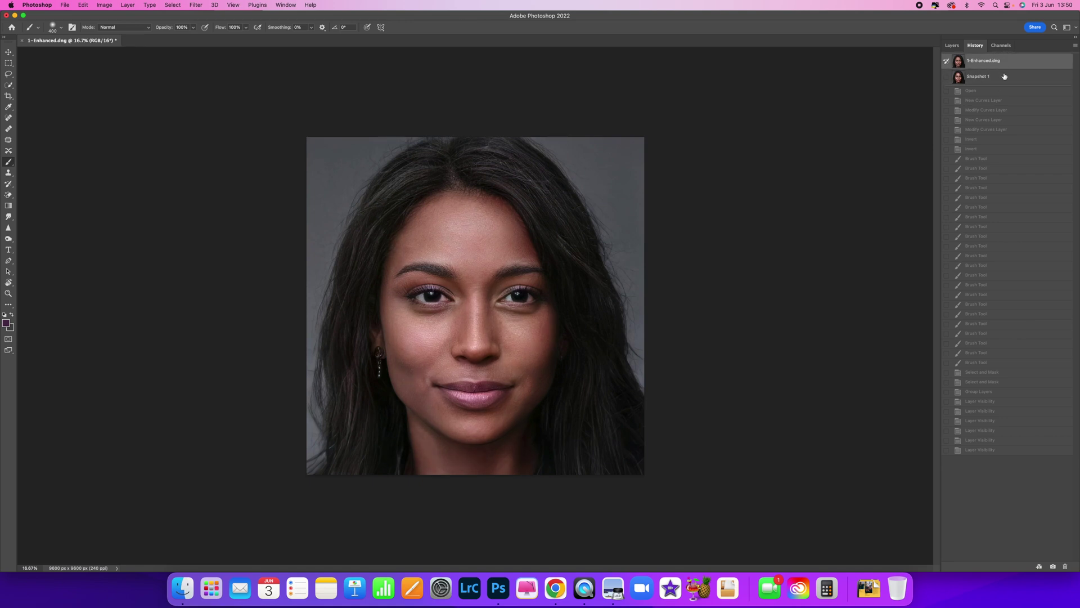
click(1004, 76)
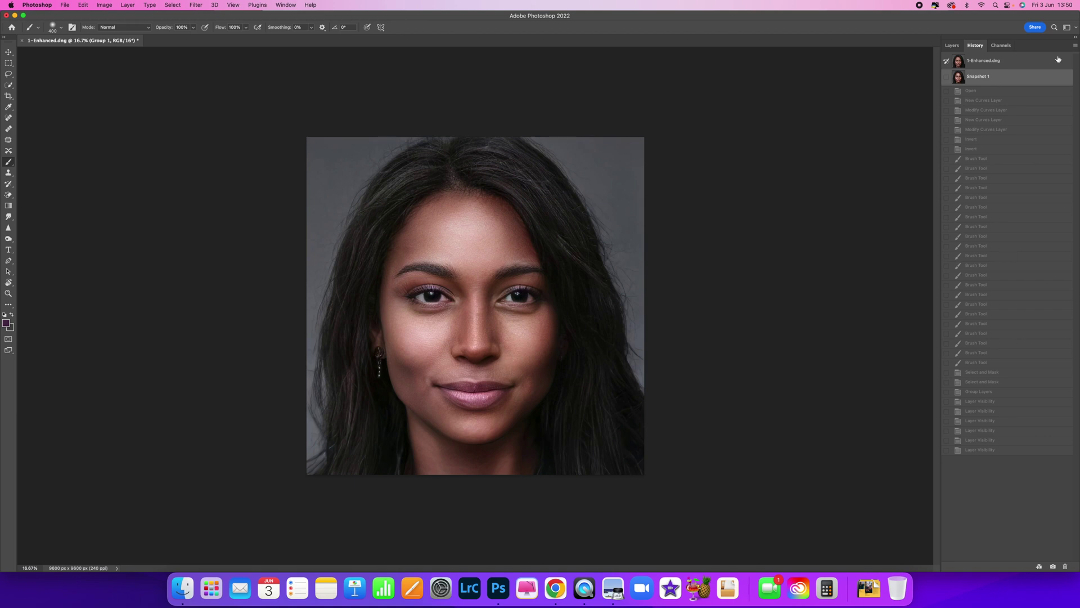
click(1003, 62)
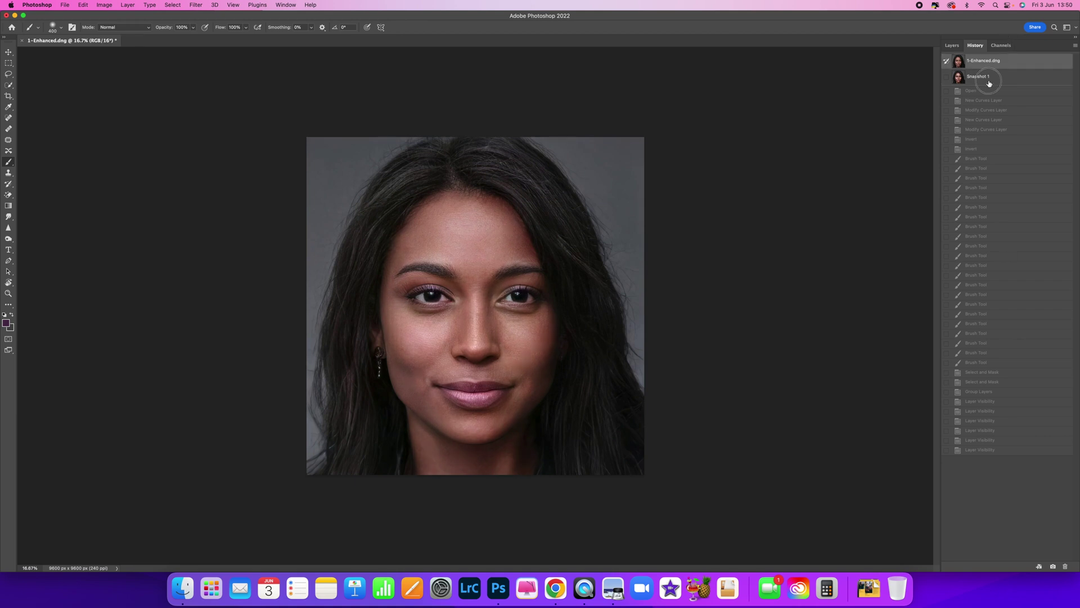
click(989, 83)
click(986, 62)
click(951, 46)
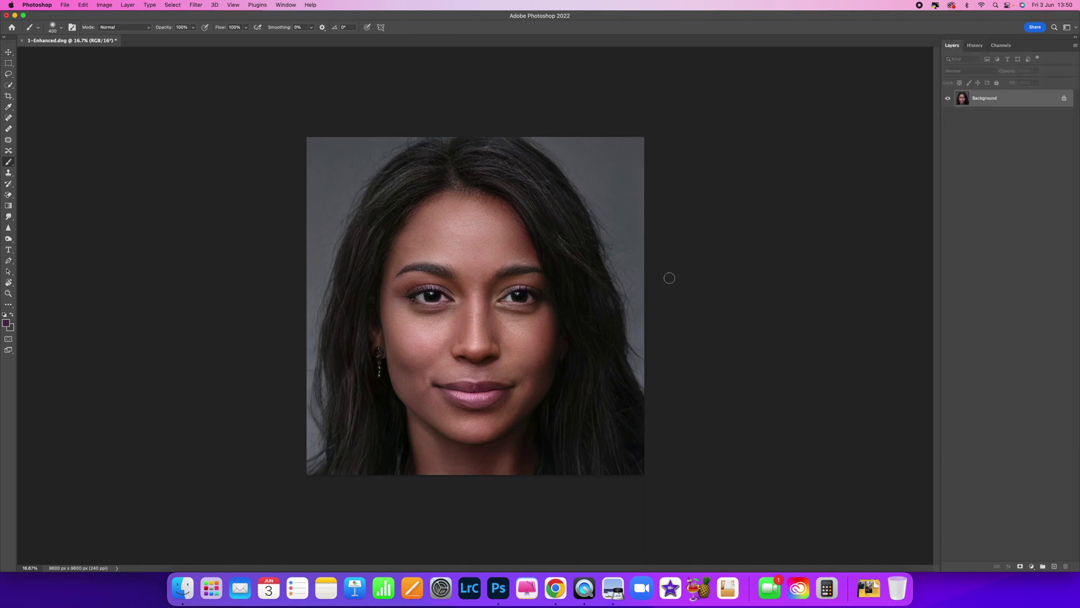
Add a Curves adjustment layer with its midpoint pulled down to darken the portrait.
click(1032, 566)
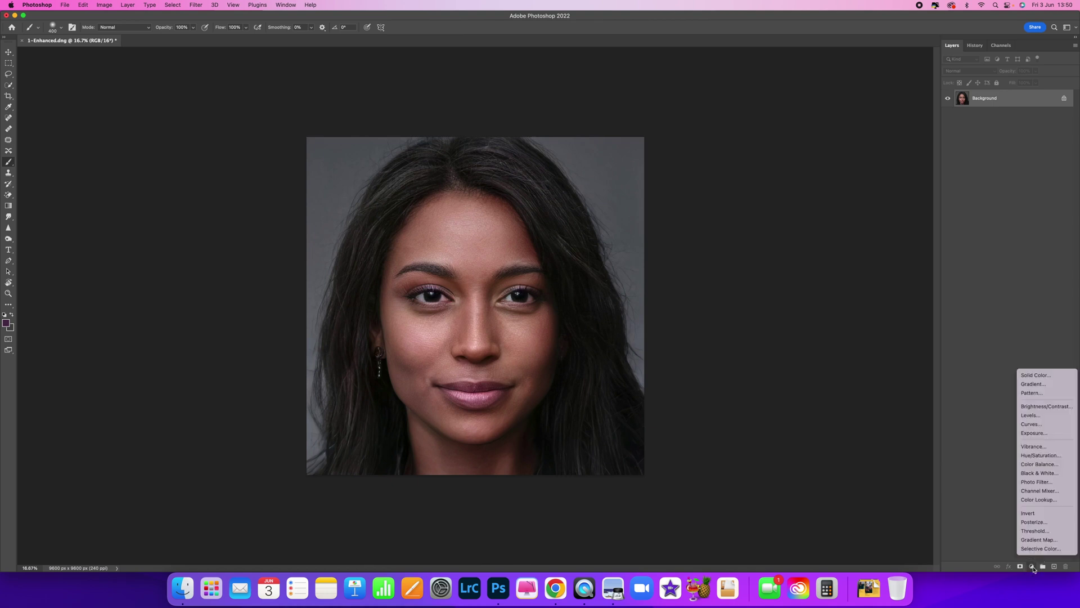
click(1047, 428)
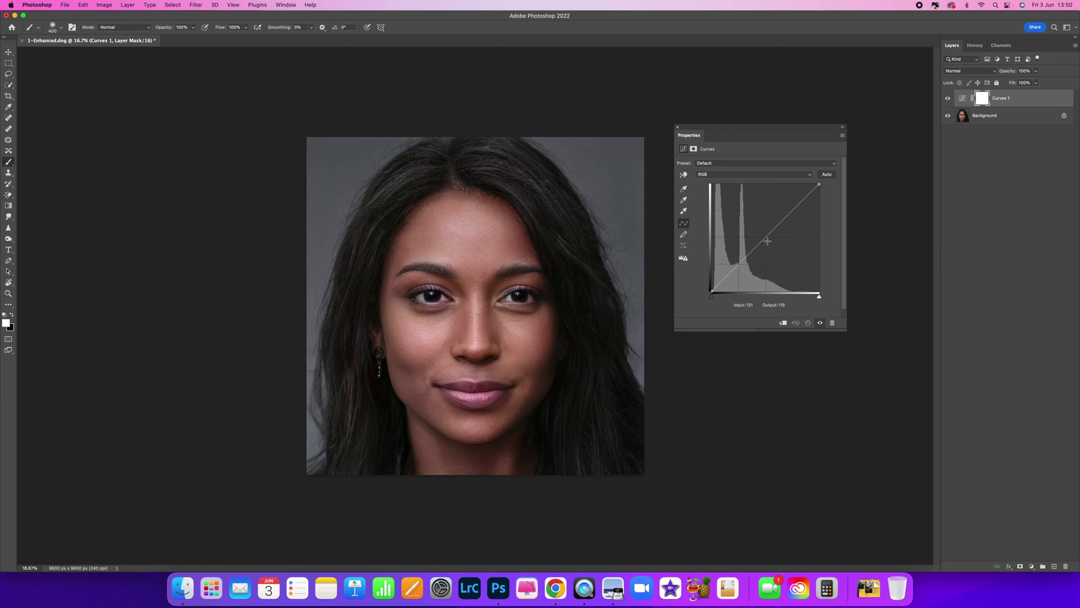
click(765, 237)
drag(765, 237, 774, 252)
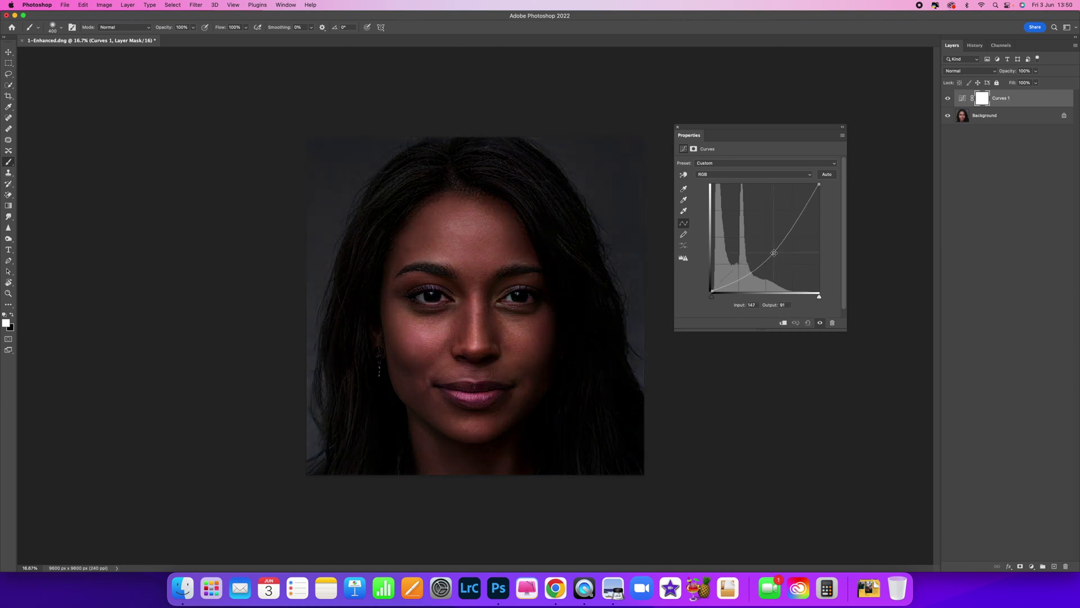
click(678, 127)
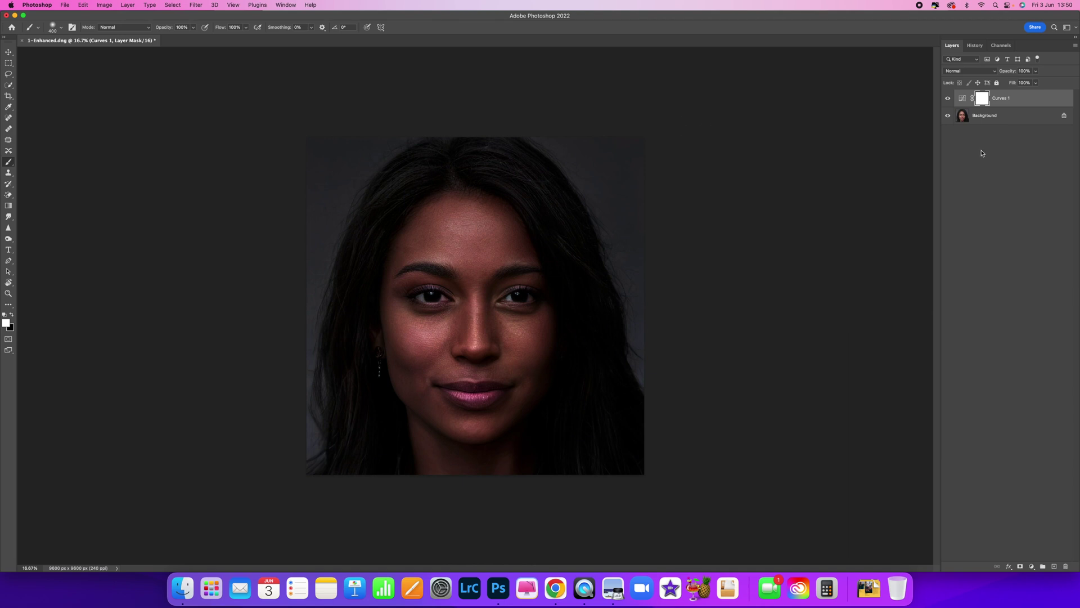
Add a second Curves layer with its midpoint raised to brighten the portrait.
click(1032, 566)
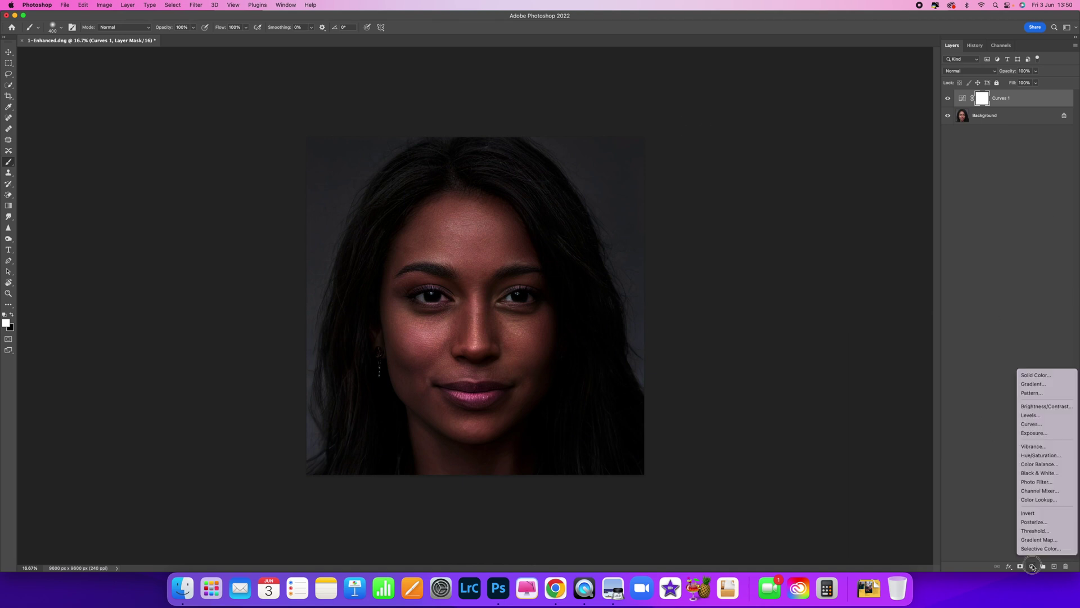
click(1032, 424)
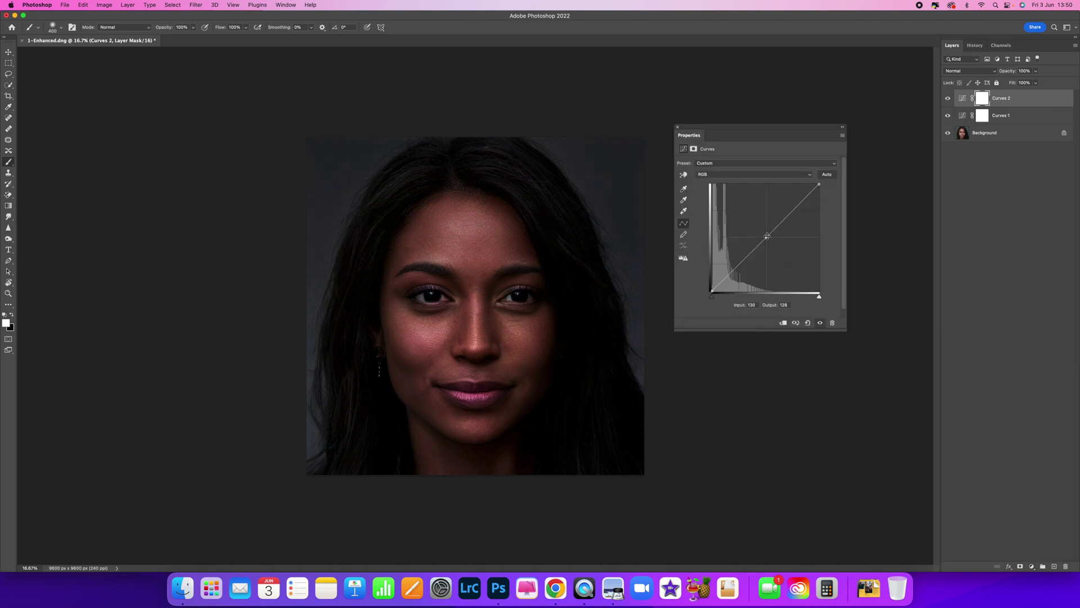
drag(766, 235, 754, 224)
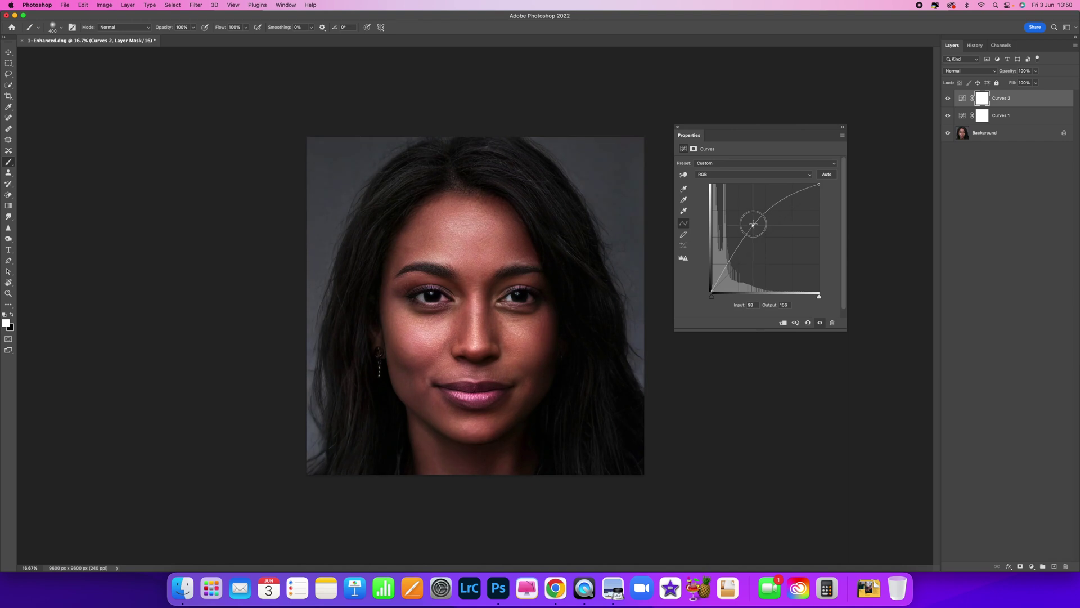
click(678, 126)
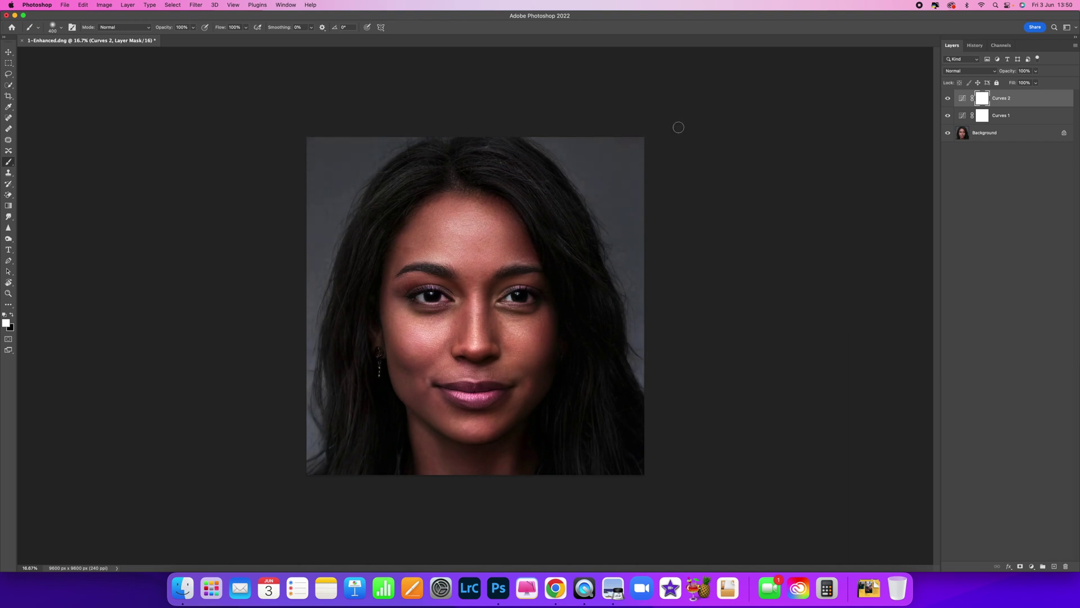
click(1006, 118)
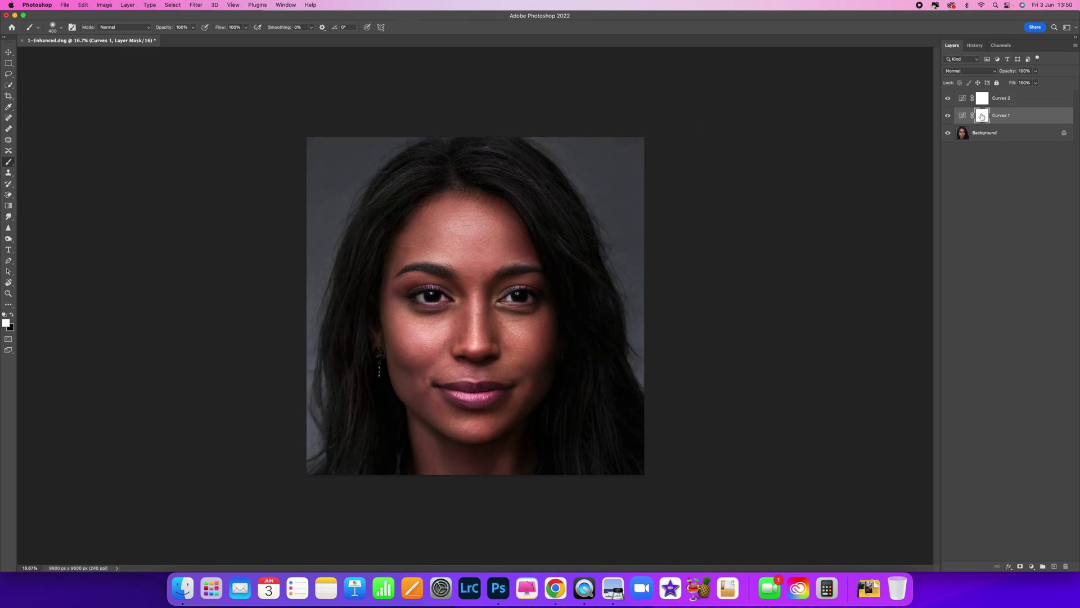
Hide Curves 2 and rename Curves 1 to burn.
click(948, 98)
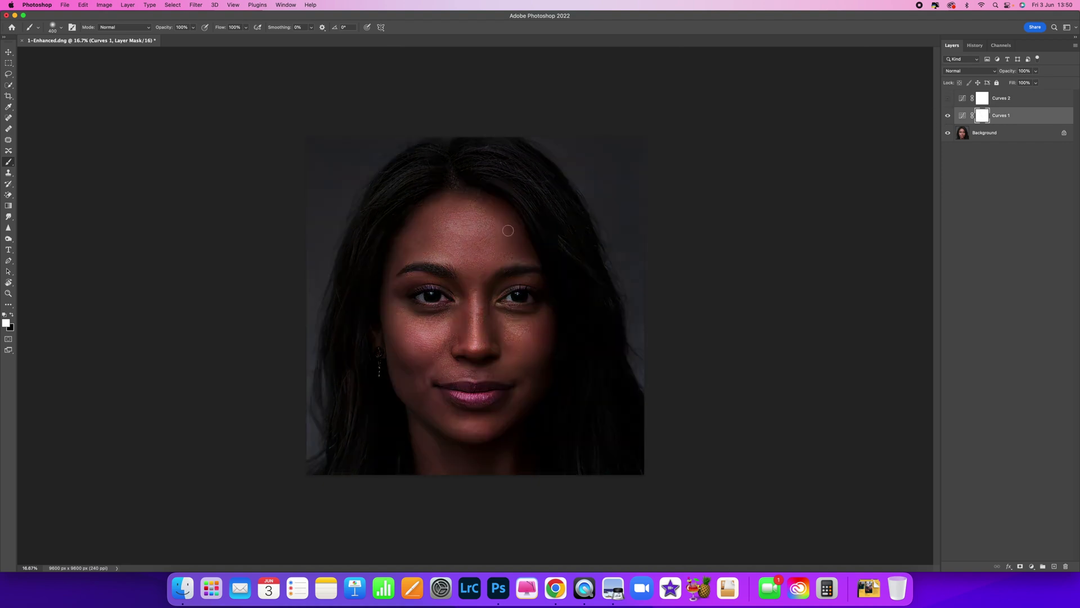
double_click(1002, 115)
text(burn)
Rename Curves 2 to dodge and hide the dodge layer.
double_click(1001, 98)
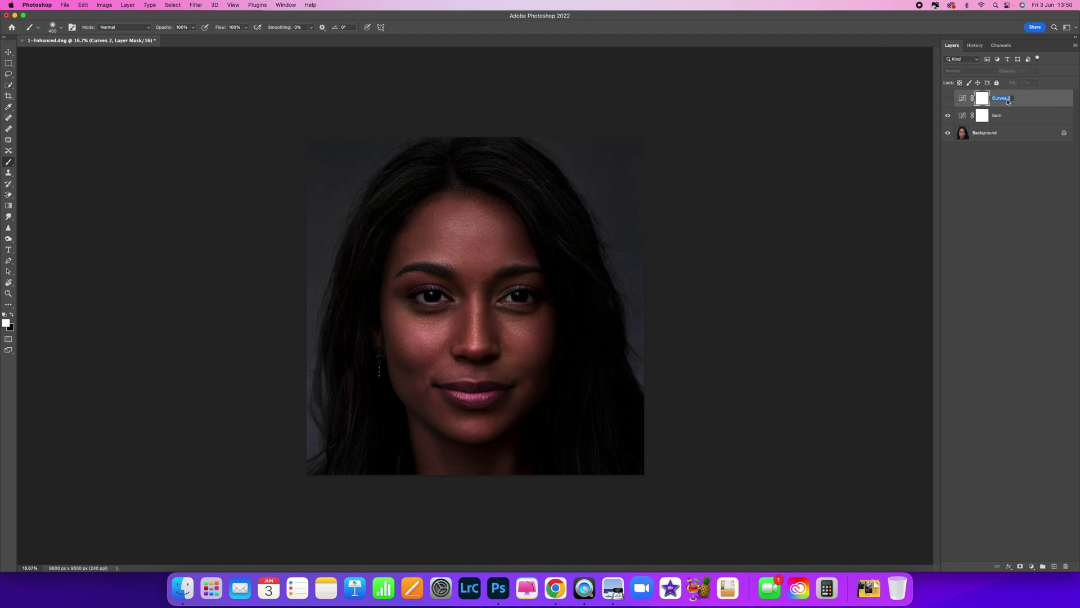
click(949, 98)
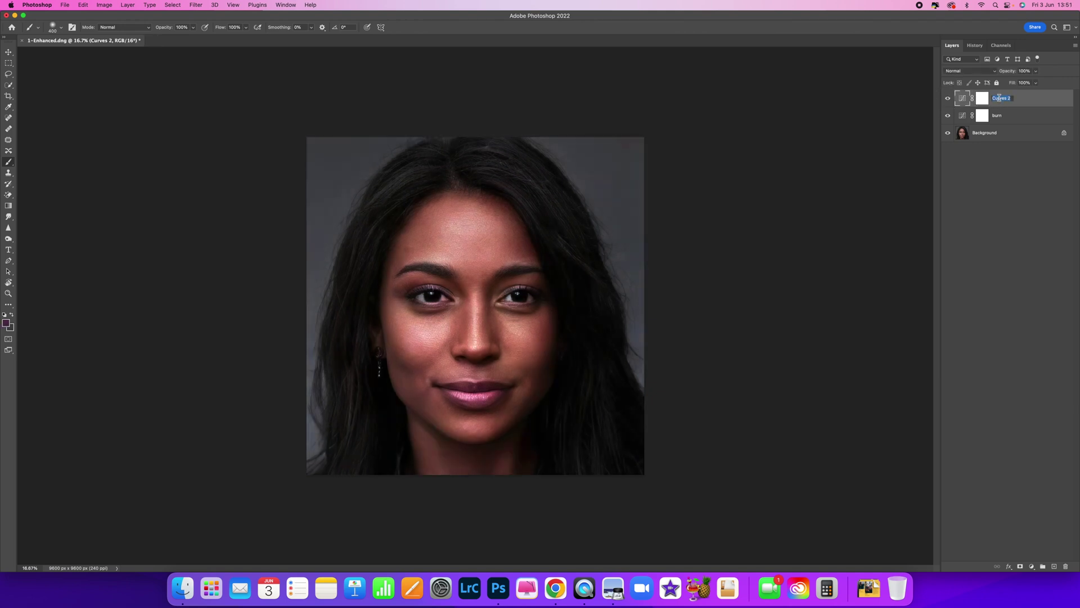
text(dodge)
key(Return)
click(948, 99)
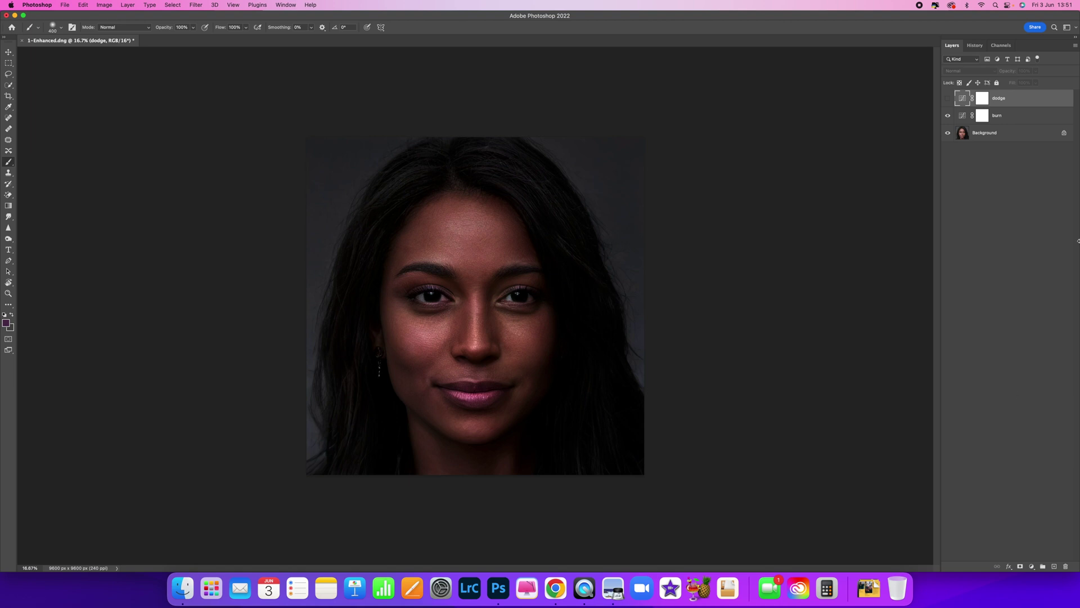
Toggle the dodge and burn layers' visibility to compare their effects on the portrait.
click(948, 115)
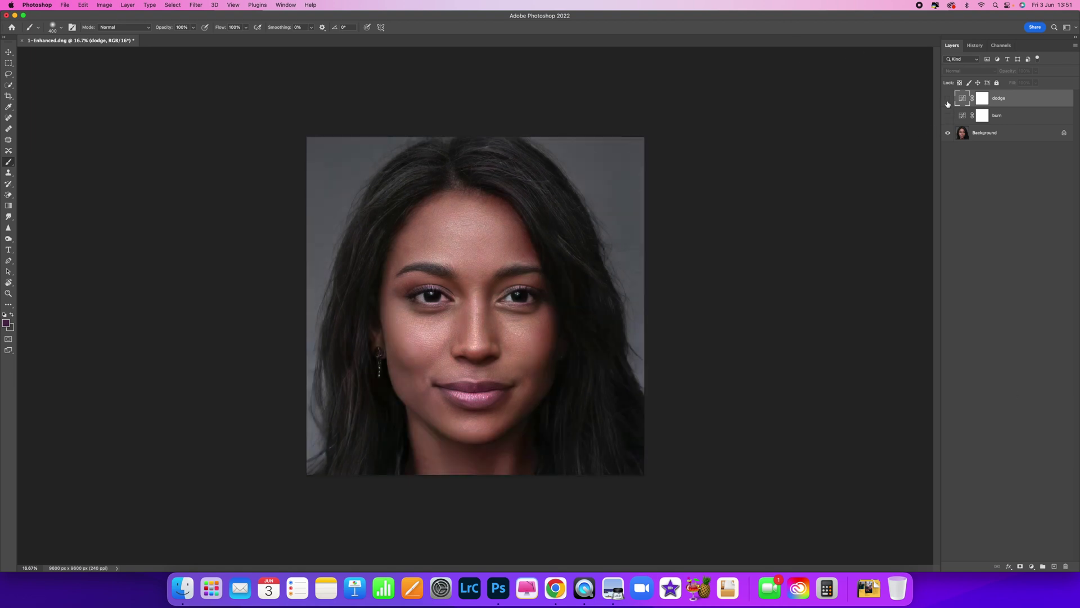
click(948, 99)
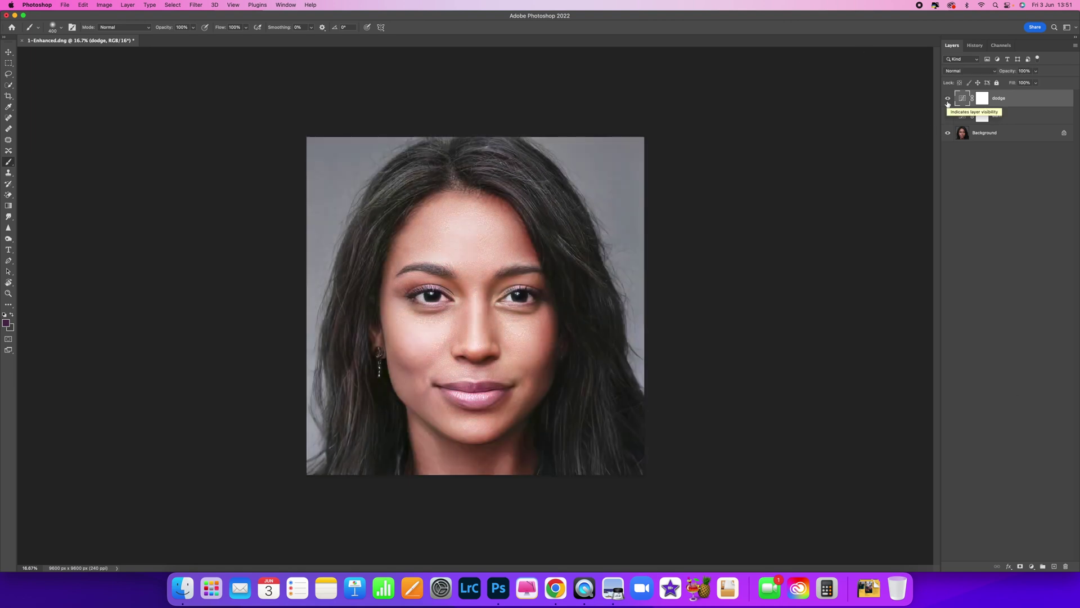
click(949, 115)
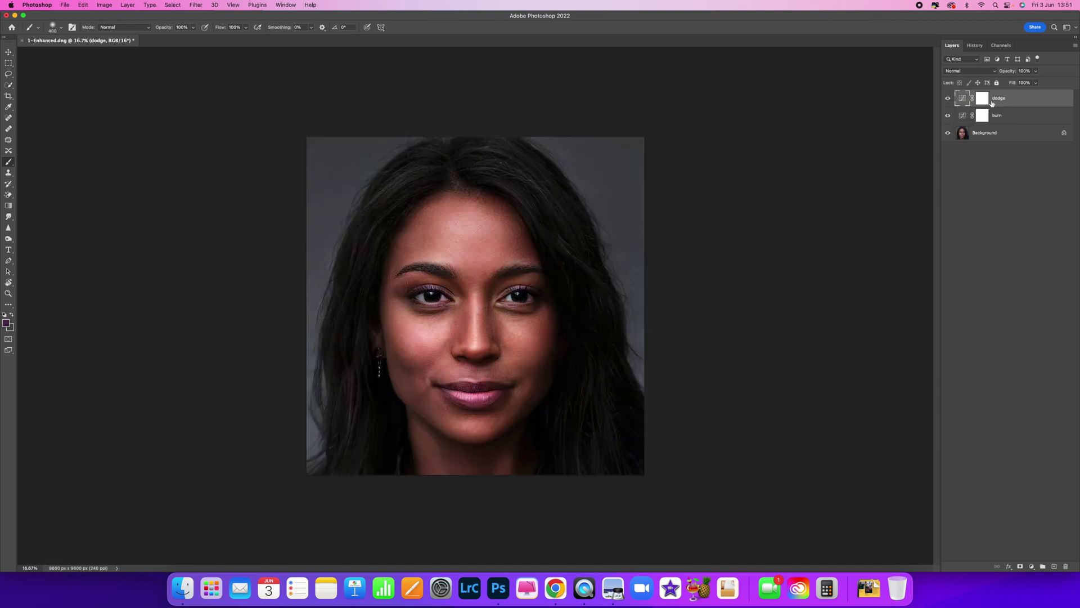
Invert the dodge and burn masks to black, then swap foreground and background colours.
click(982, 98)
key(super+i)
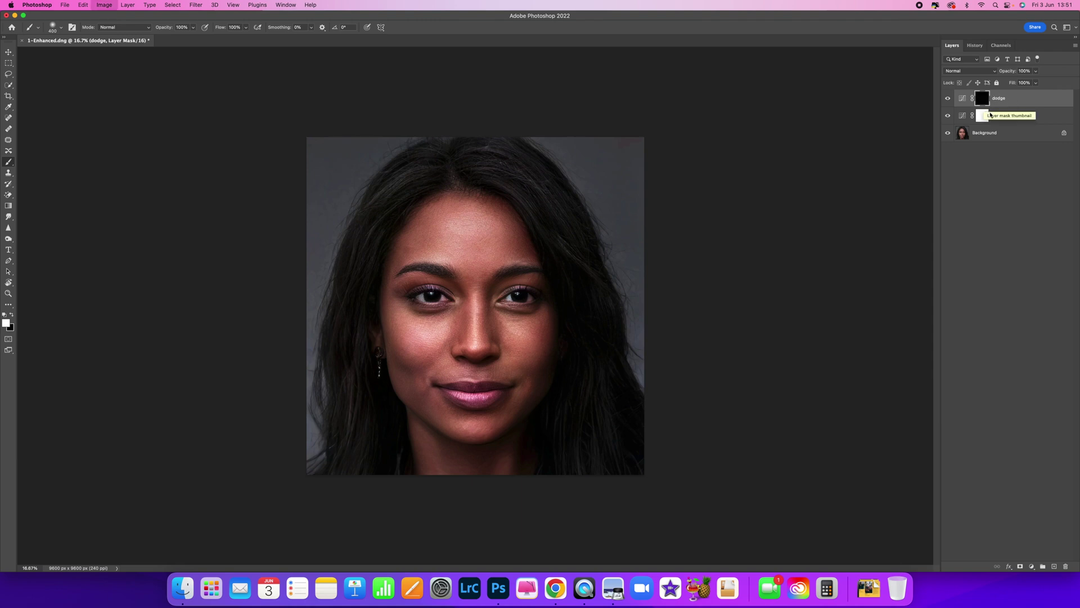
click(984, 118)
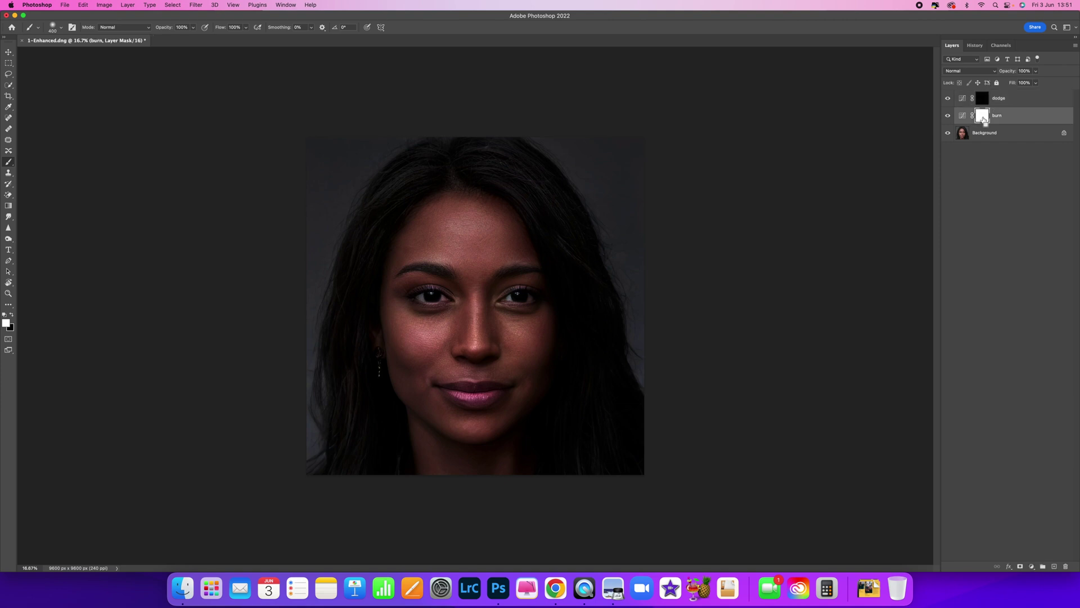
key(super+i)
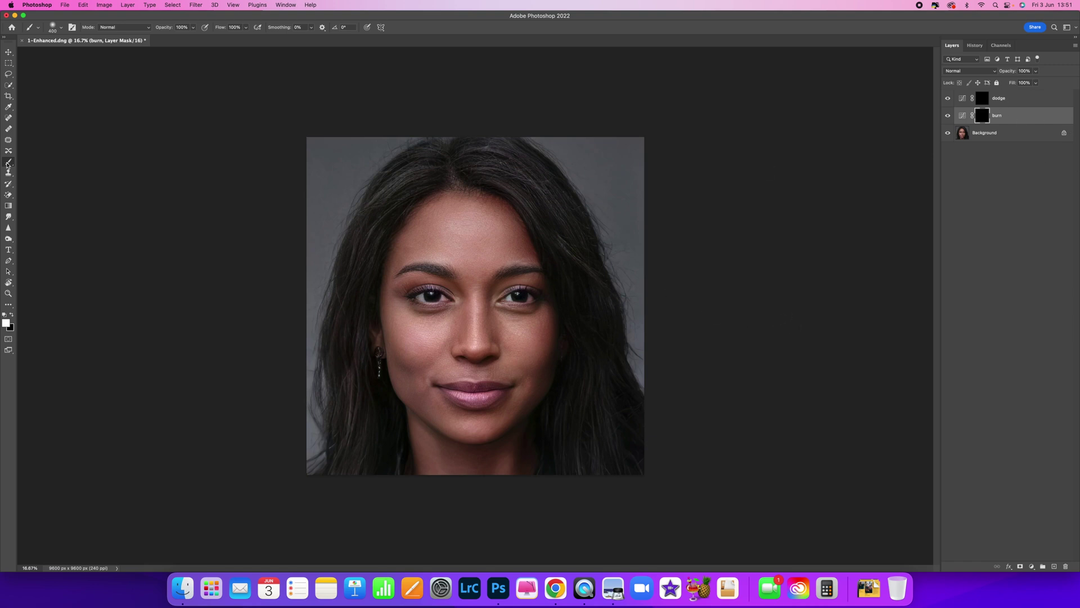
click(12, 317)
Set a white foreground and a 300 px Hard Round brush, targeting the burn mask.
click(12, 317)
click(59, 30)
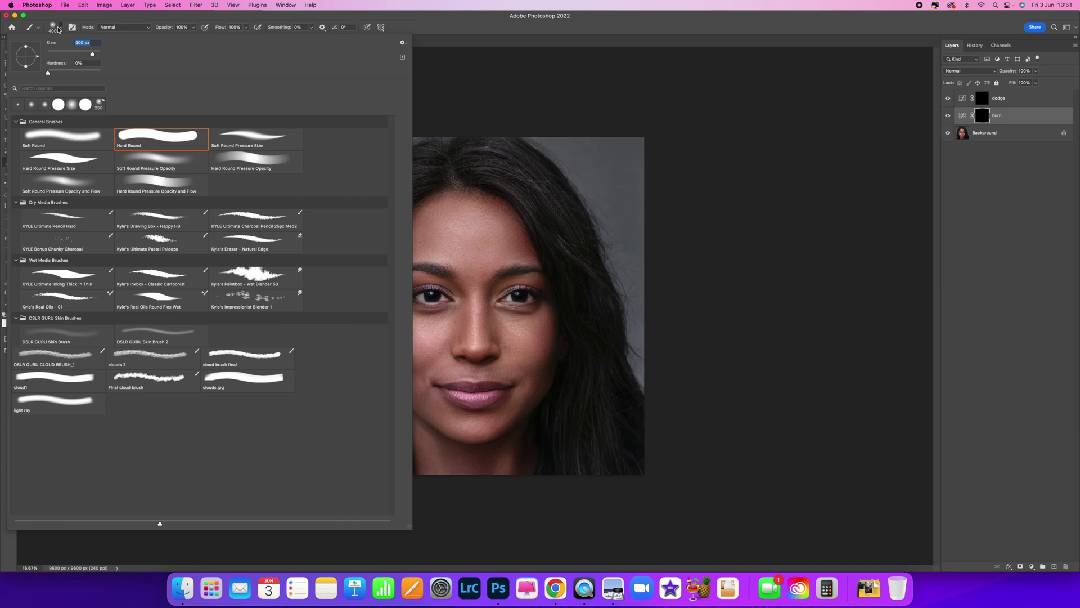
click(171, 144)
key(Return)
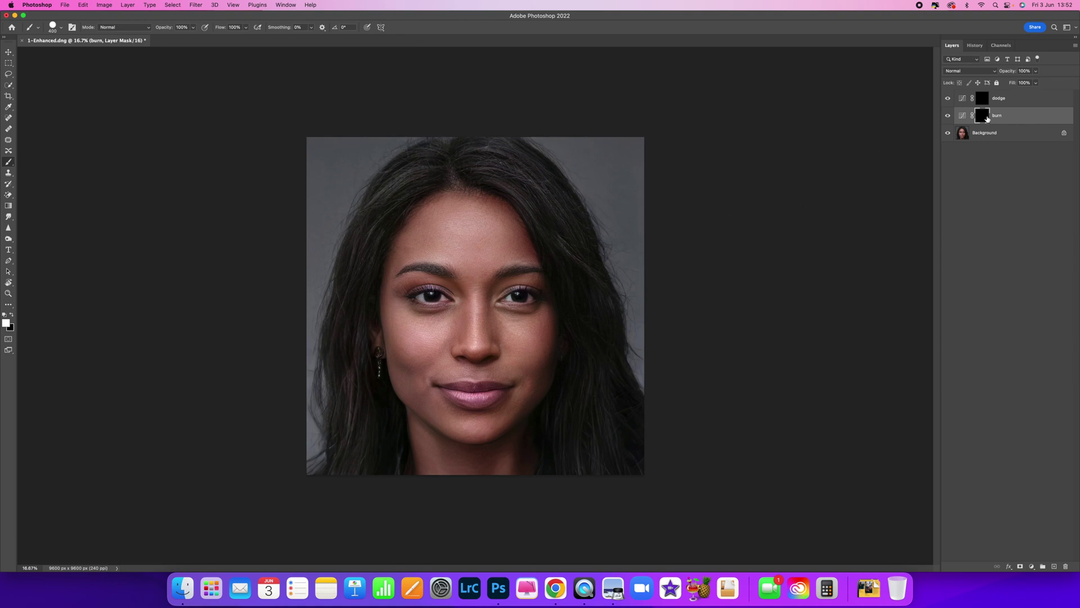
key(super+2)
key(super+backslash)
key(bracketleft)
Paint burn contours along the hairline, under both cheekbones and along both sides of the jaw.
mouse_move(397, 256)
mouse_down()
mouse_move(439, 203)
mouse_move(476, 201)
mouse_move(511, 218)
mouse_move(527, 247)
mouse_up()
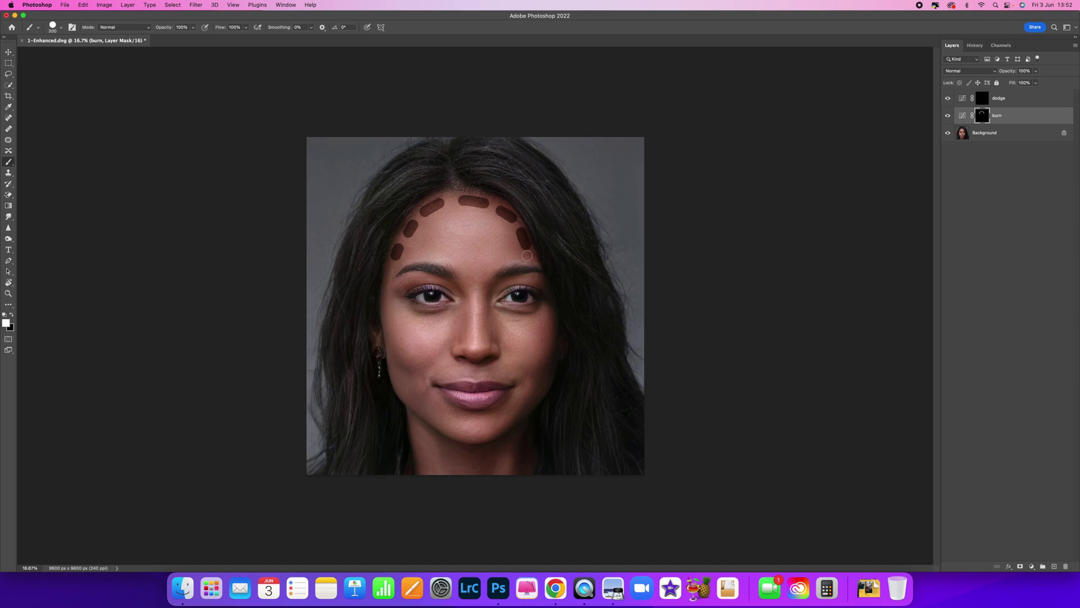
click(529, 257)
mouse_move(431, 356)
mouse_down()
mouse_move(420, 367)
mouse_move(397, 355)
mouse_up()
mouse_move(513, 356)
mouse_down()
mouse_move(539, 371)
mouse_move(560, 353)
mouse_up()
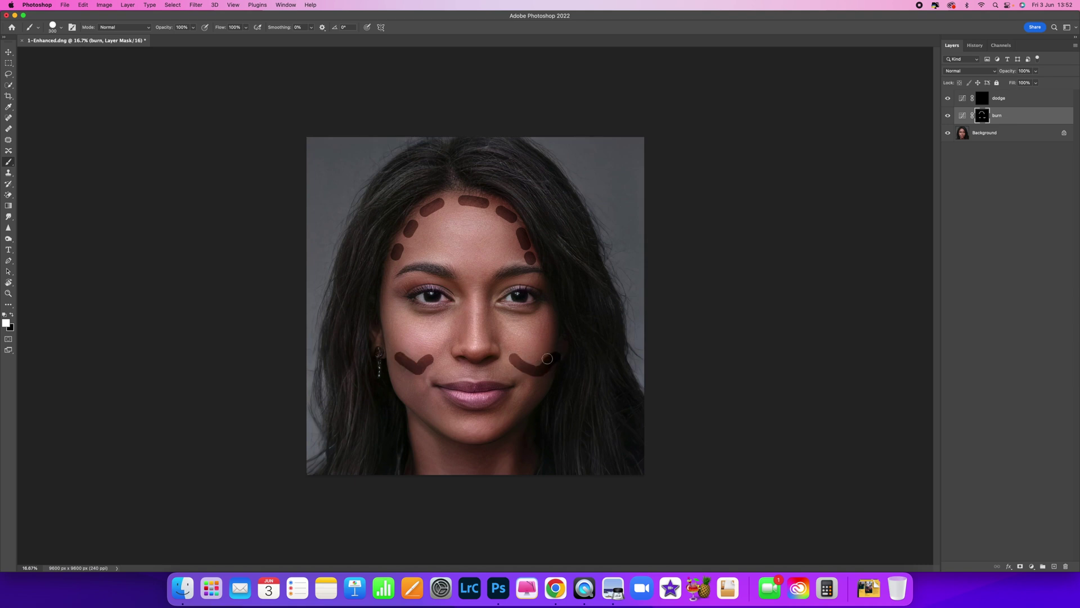
drag(529, 411, 510, 422)
drag(438, 426, 423, 414)
Paint burn contours down both nose sides with a smaller brush, along the brow and under the chin.
drag(466, 296, 465, 346)
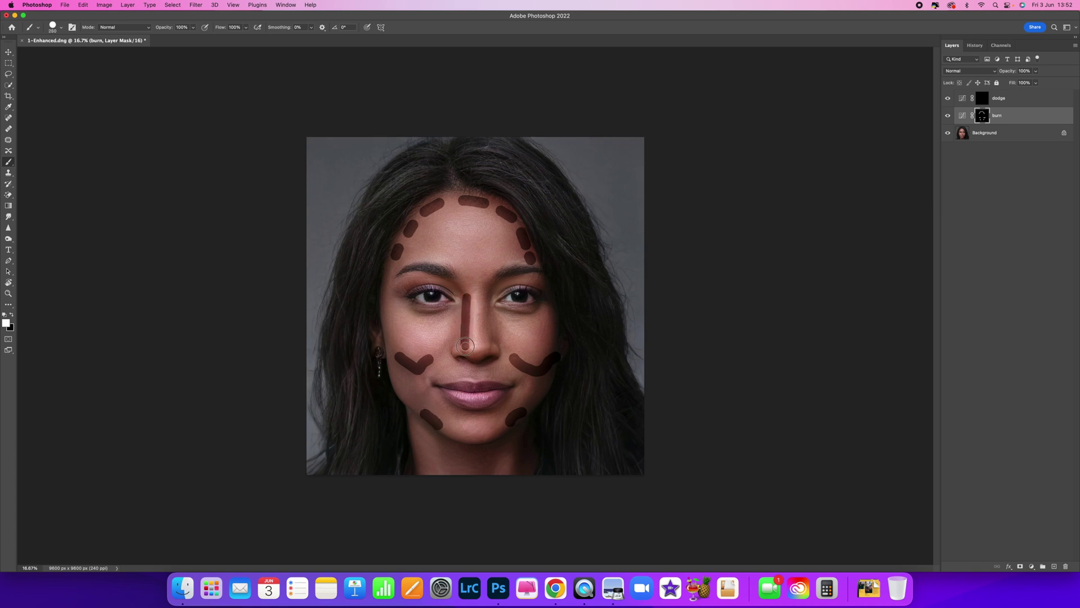
key(bracketleft)
mouse_move(489, 294)
mouse_down()
mouse_move(488, 350)
mouse_move(464, 350)
mouse_up()
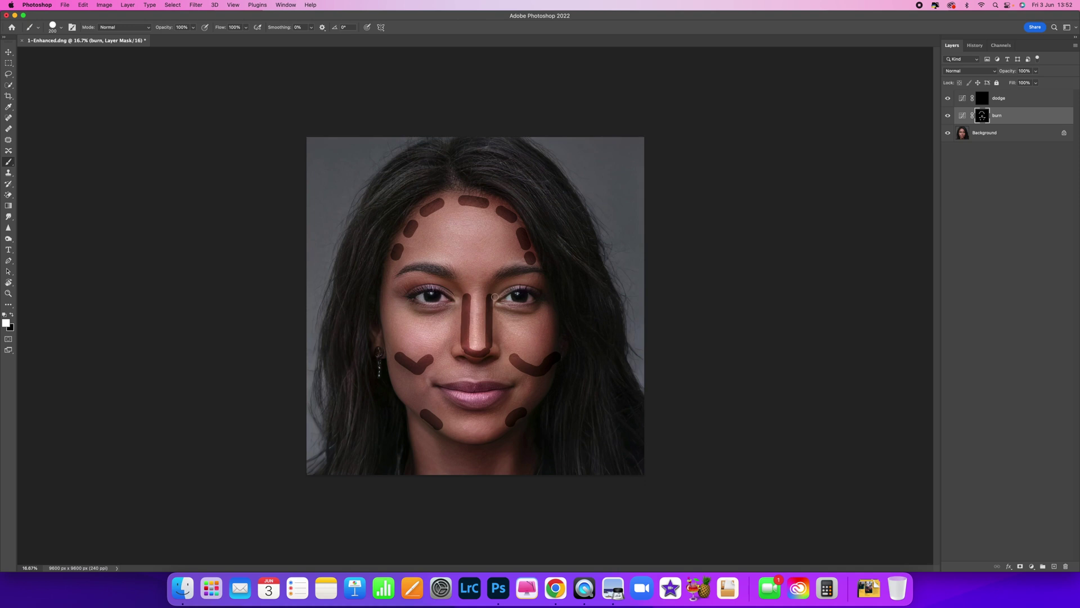
mouse_move(495, 297)
mouse_down()
mouse_move(517, 278)
mouse_move(464, 289)
mouse_move(442, 276)
mouse_up()
mouse_move(446, 442)
mouse_down()
mouse_move(446, 455)
mouse_move(513, 449)
mouse_up()
drag(439, 437, 435, 453)
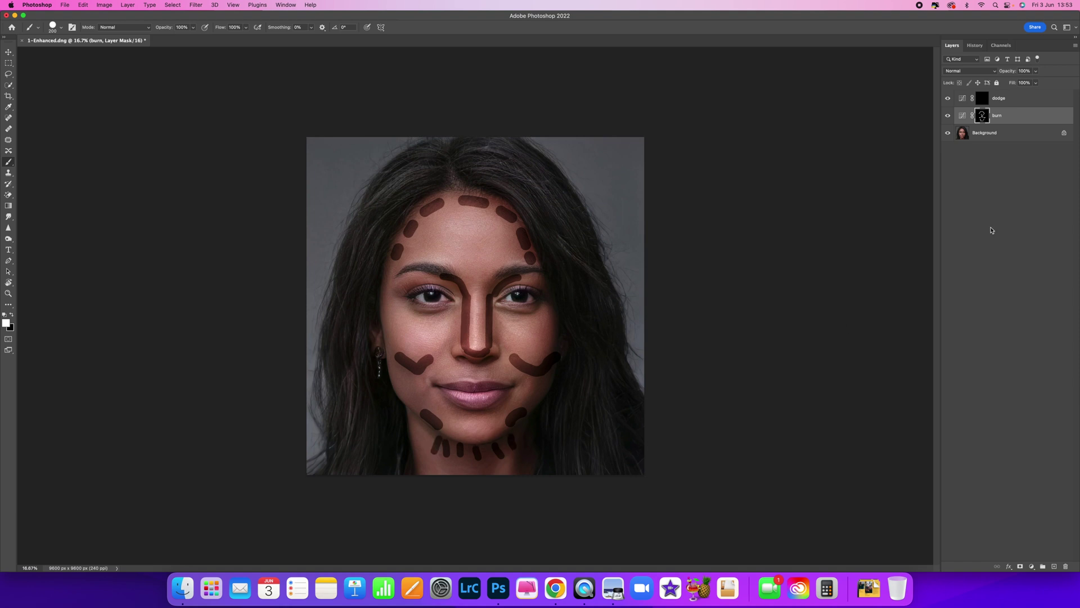
On the dodge mask, paint highlights across the forehead, down the nose bridge and on both cheekbones.
click(983, 98)
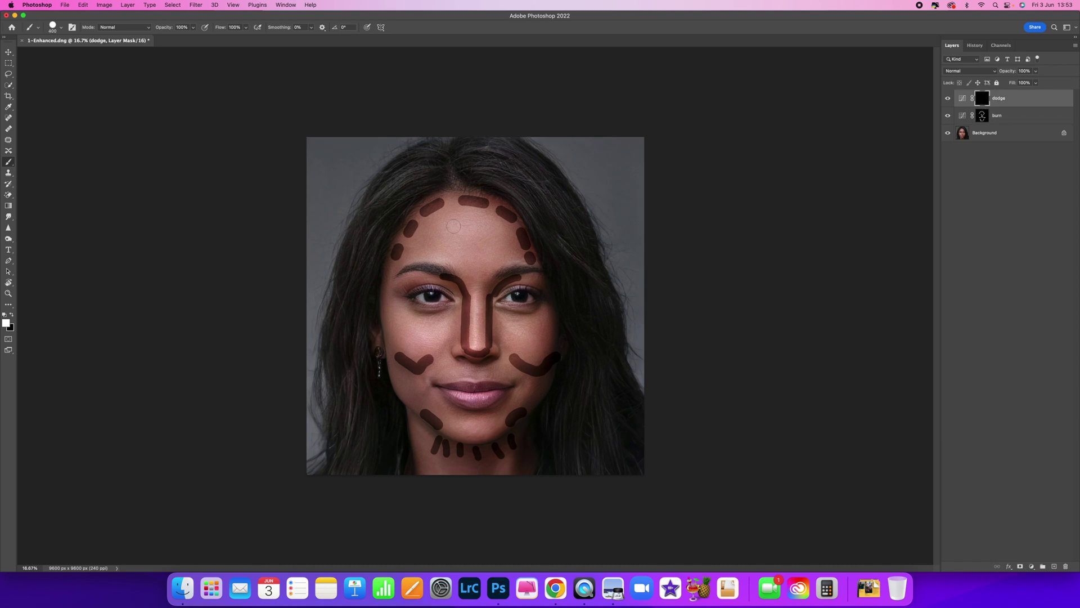
mouse_move(455, 225)
mouse_down()
mouse_move(490, 226)
mouse_move(478, 245)
mouse_move(489, 245)
mouse_move(483, 262)
mouse_up()
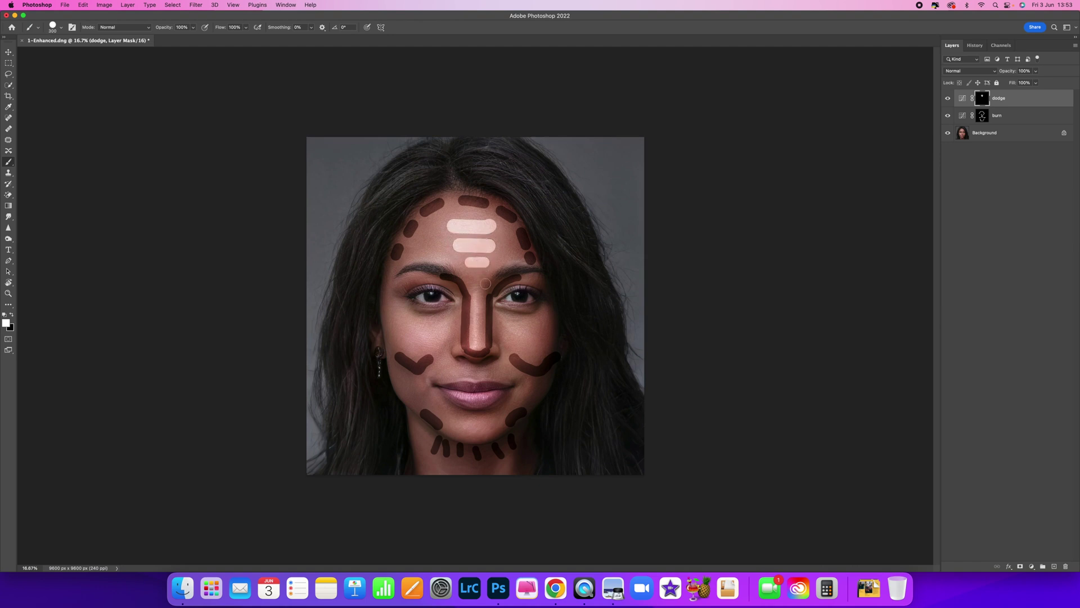
click(477, 285)
drag(477, 288, 477, 345)
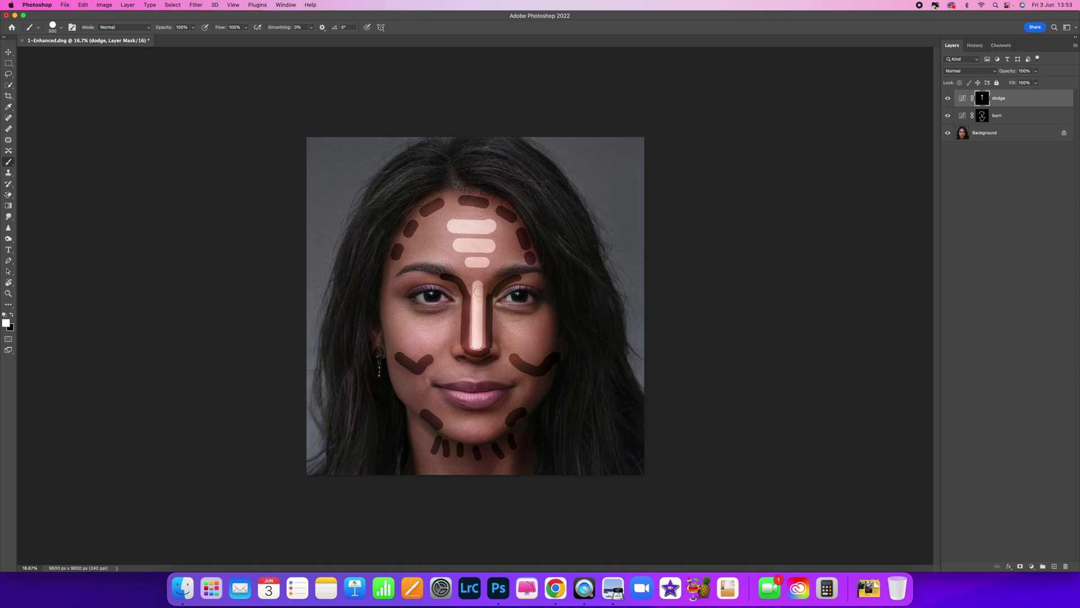
mouse_move(509, 326)
mouse_down()
mouse_move(536, 325)
mouse_move(529, 358)
mouse_up()
click(529, 350)
mouse_move(449, 323)
mouse_down()
mouse_move(406, 330)
mouse_move(420, 355)
mouse_move(515, 373)
mouse_up()
Paint highlights on the upper lip and chin at 500 px, lower cheeks at 400 px, brows at 250 px.
key(bracketright)
click(476, 426)
mouse_move(476, 426)
mouse_down()
mouse_move(458, 427)
mouse_move(477, 427)
mouse_up()
key(bracketleft)
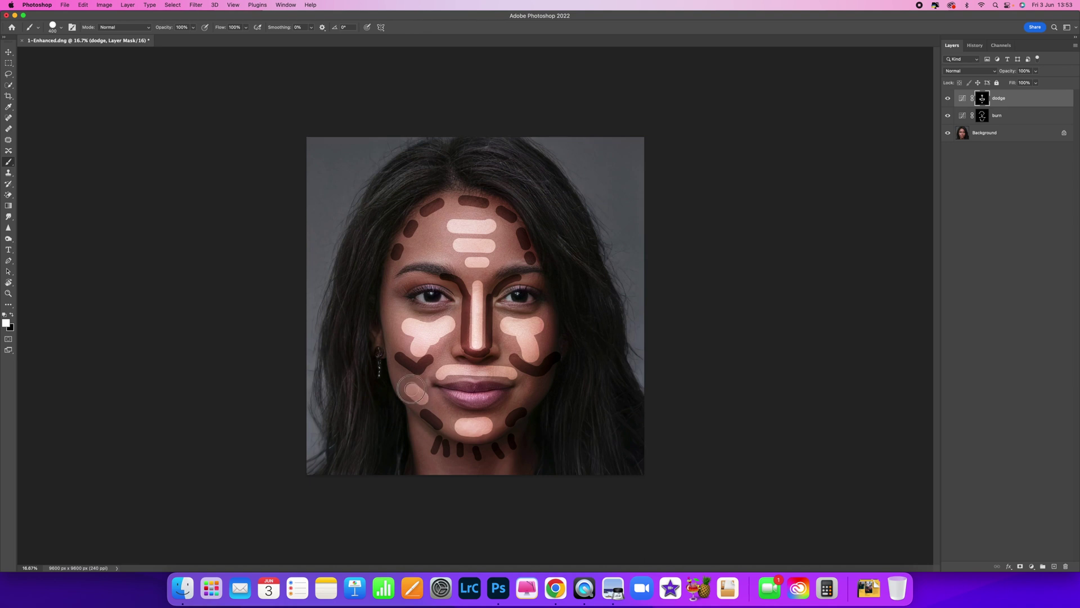
drag(408, 387, 423, 400)
drag(526, 396, 543, 380)
key(bracketleft)
drag(449, 262, 420, 253)
drag(501, 263, 519, 256)
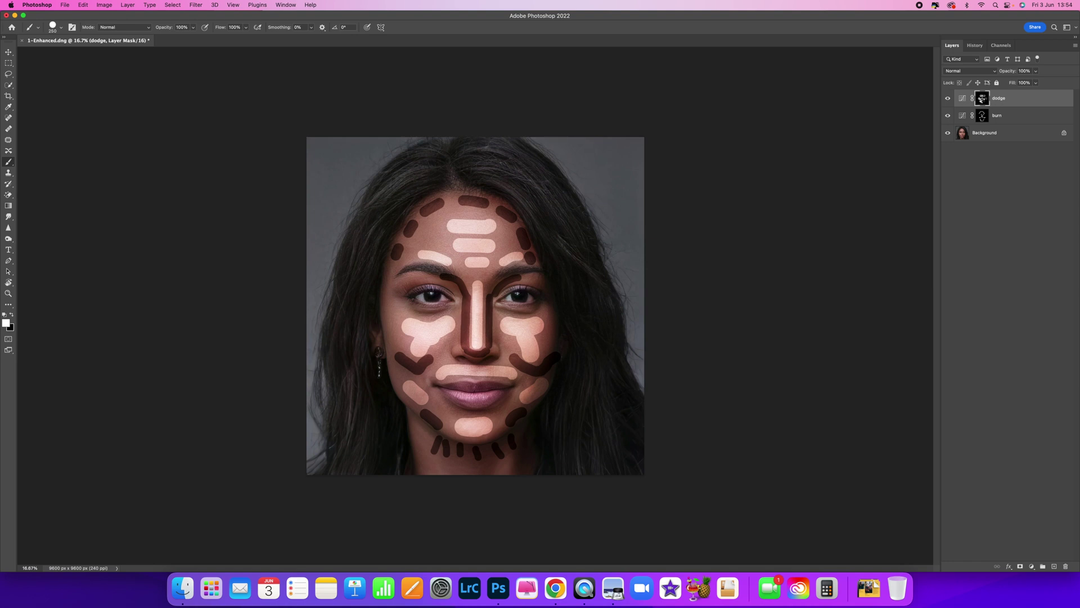
Feather the dodge mask heavily in Select and Mask and apply it.
double_click(982, 99)
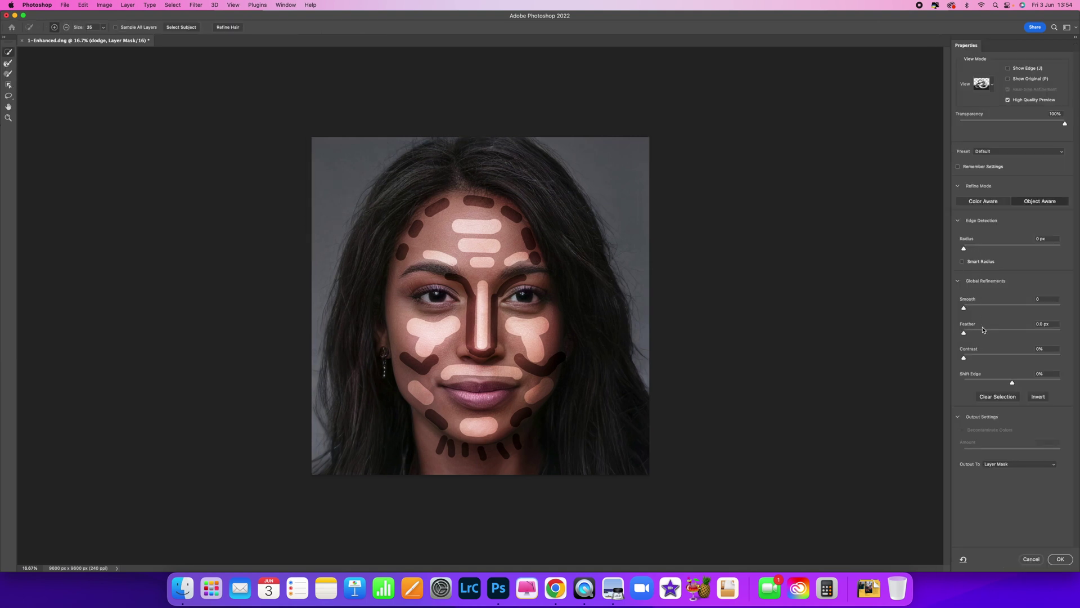
drag(982, 335, 1049, 334)
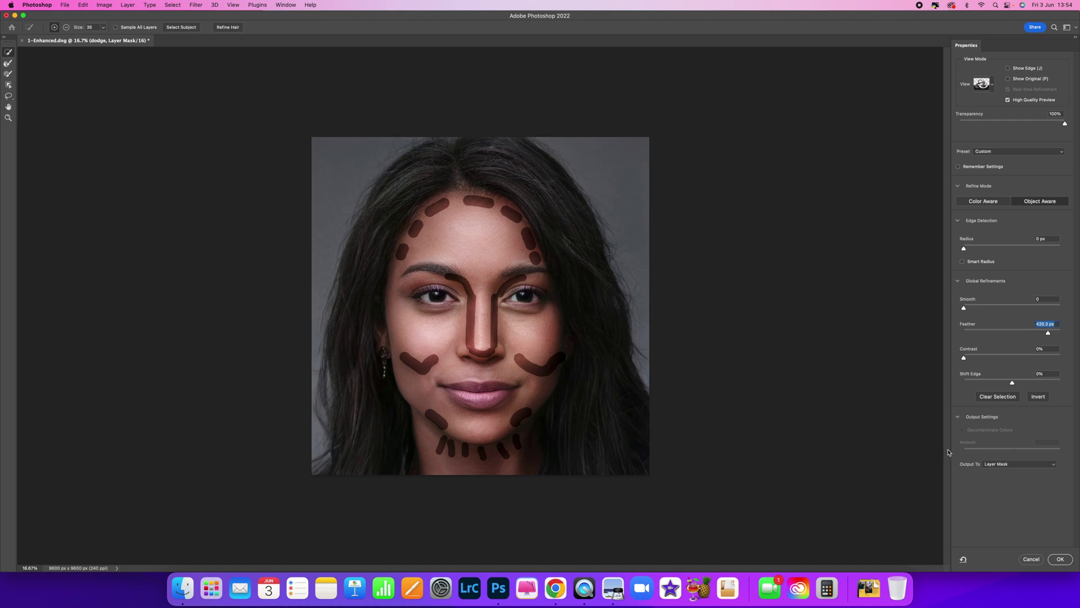
click(1061, 560)
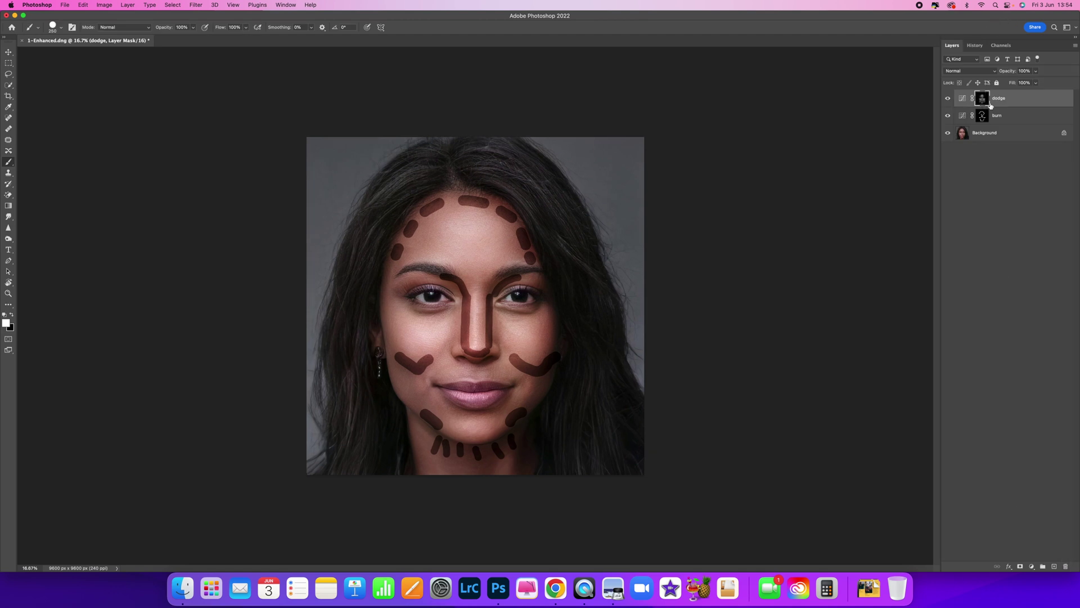
Feather the burn mask to 246.4 px in Select and Mask and apply it.
click(983, 117)
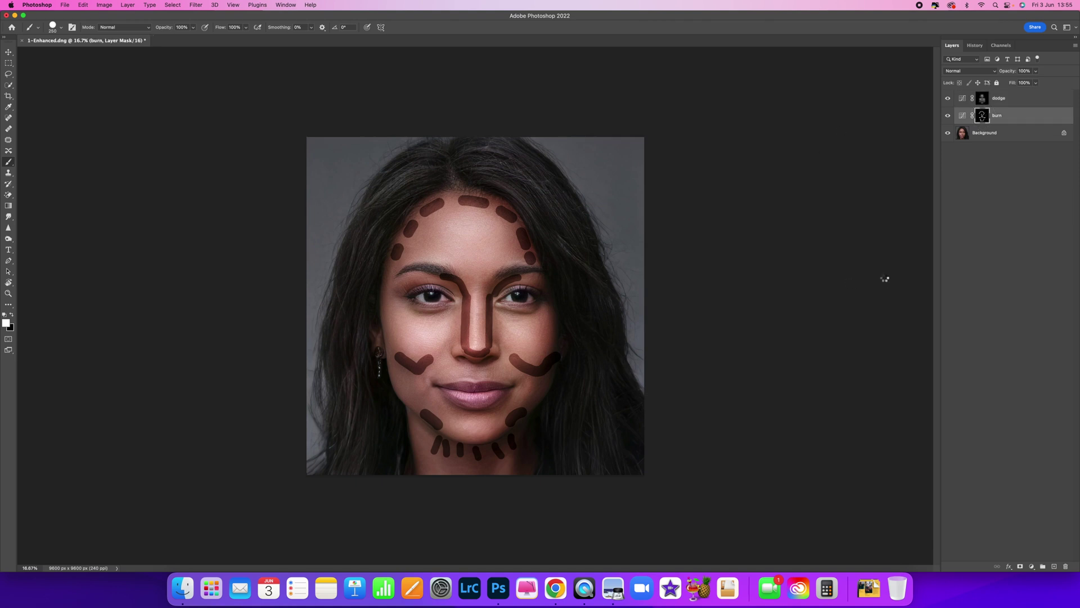
key(super+alt+r)
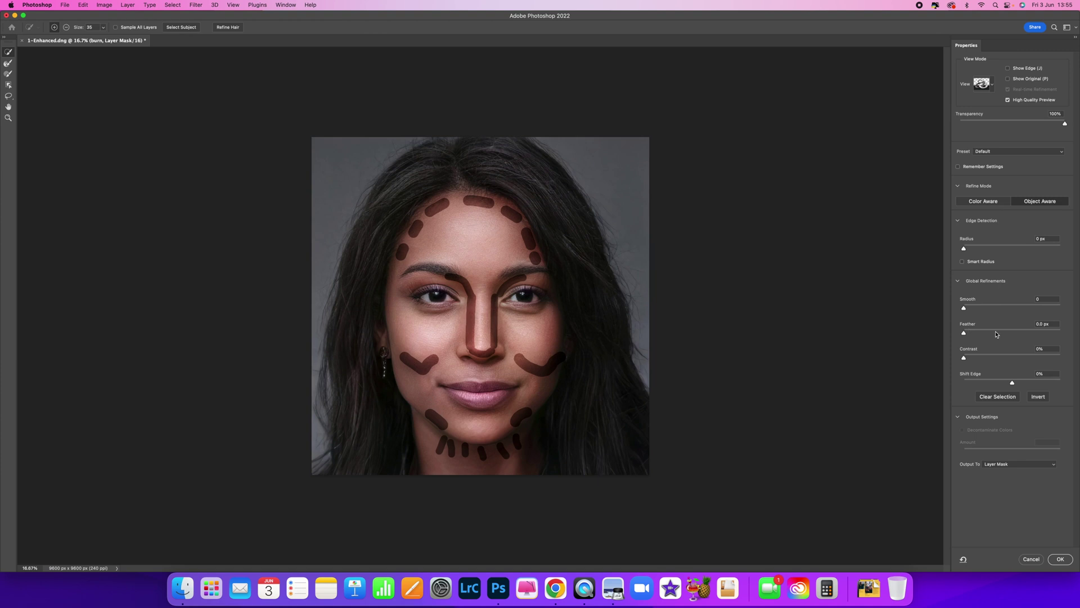
drag(996, 334, 1054, 334)
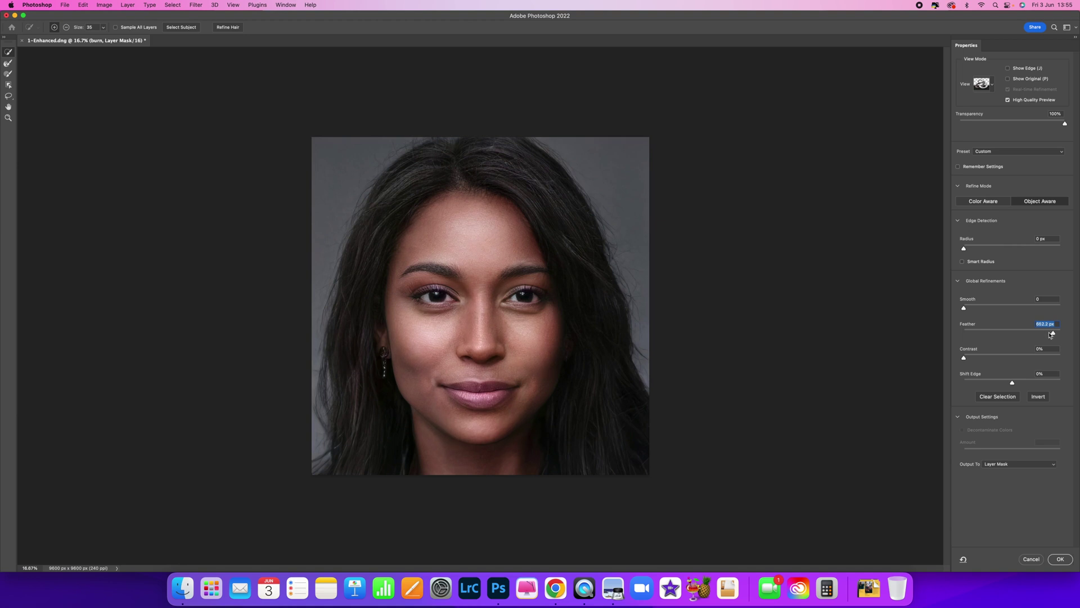
drag(1049, 334, 1050, 333)
click(1066, 561)
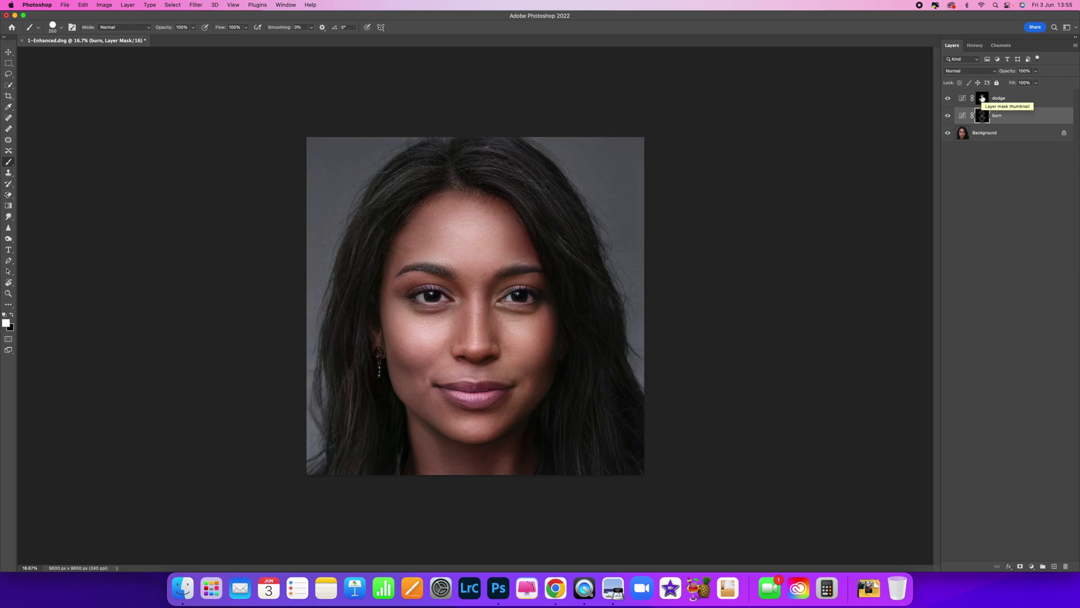
Select the dodge and burn layers and group them into Group 1.
click(982, 99)
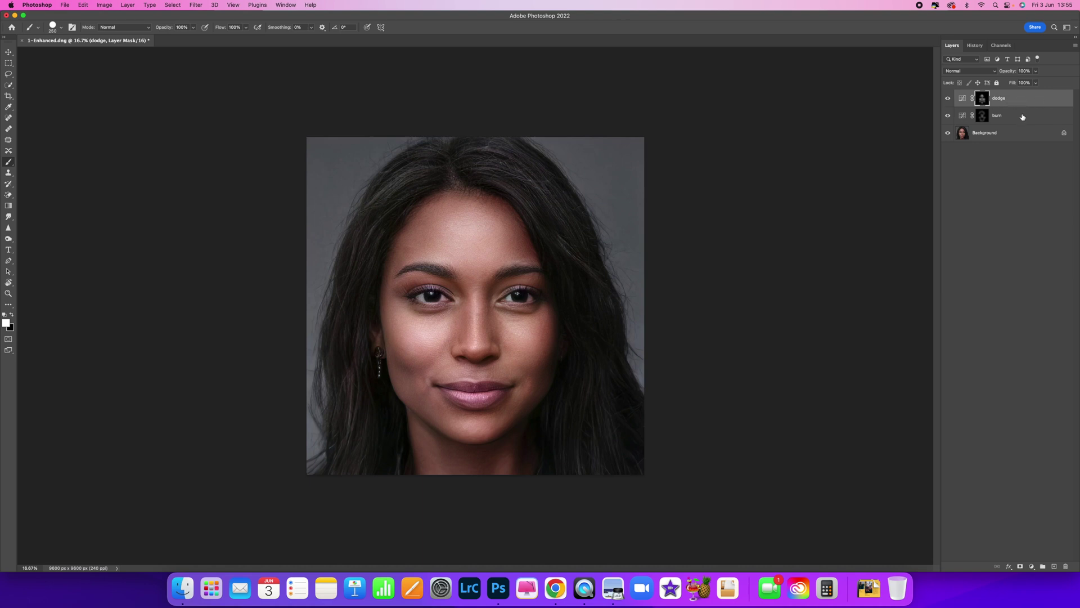
shift+click(1023, 117)
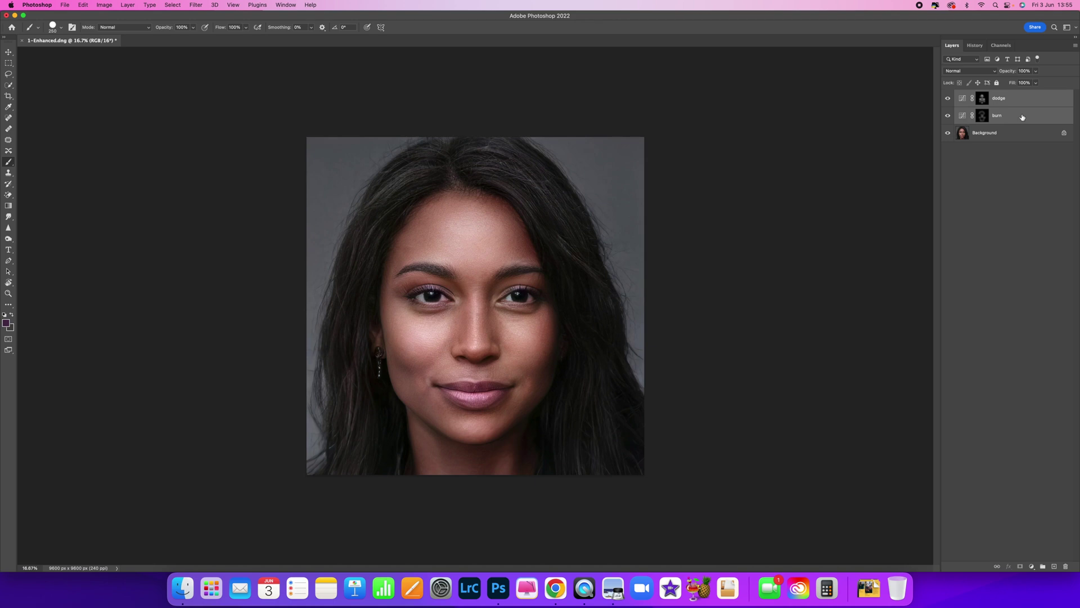
key(super+g)
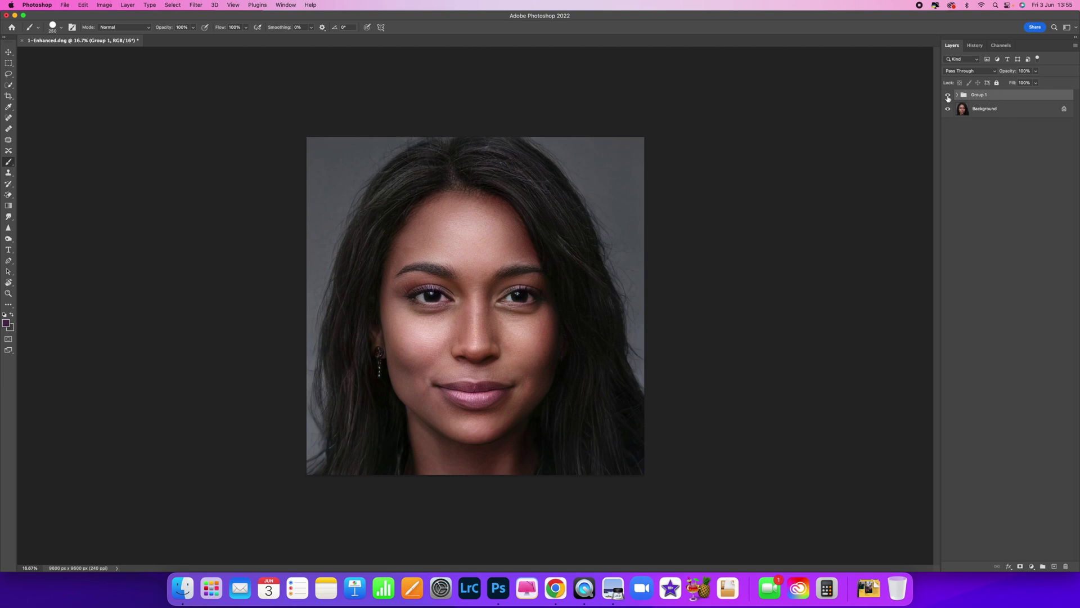
Toggle Group 1's visibility repeatedly to compare before and after, then expand the group.
click(948, 96)
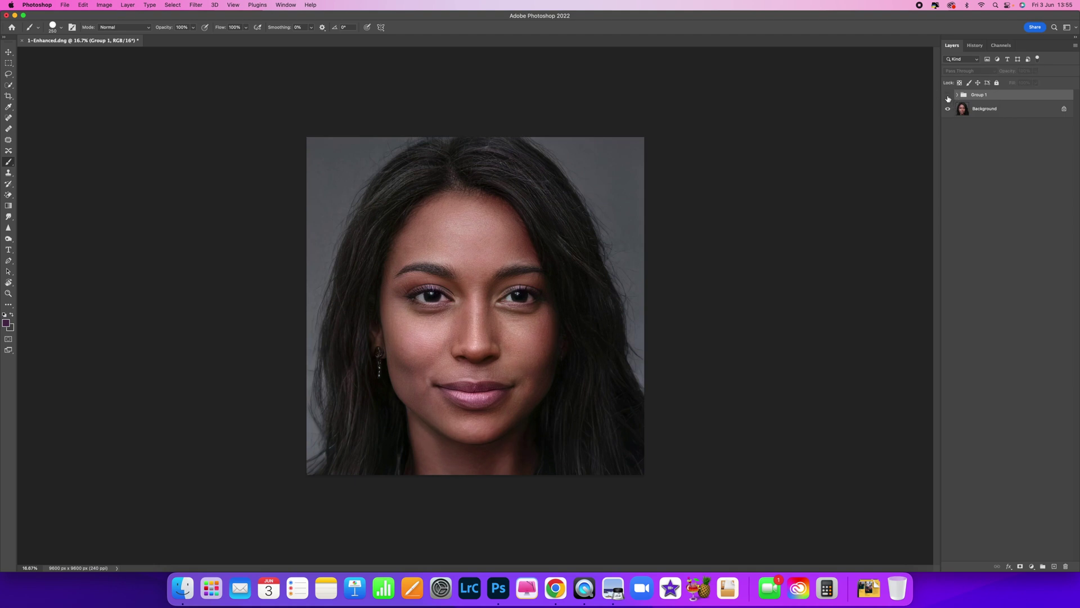
click(948, 96)
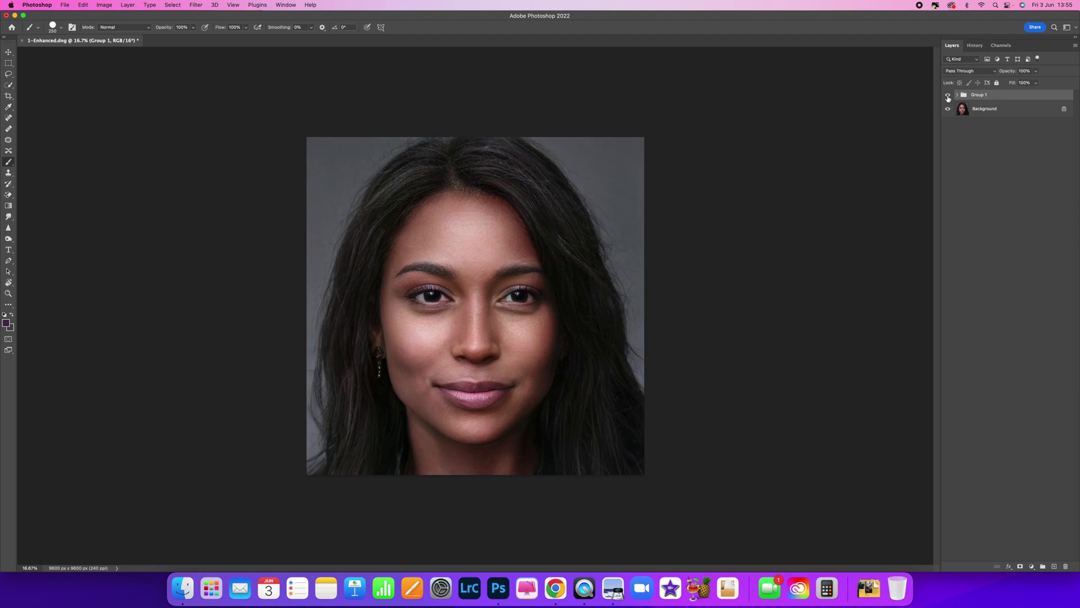
click(948, 96)
click(948, 96)
click(948, 96)
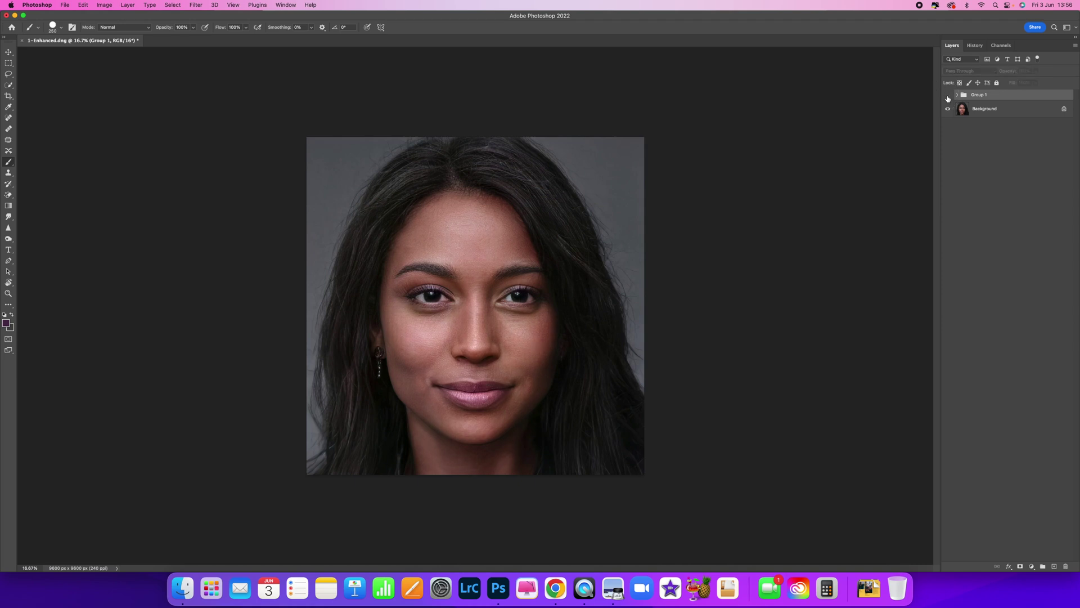
click(948, 95)
click(948, 96)
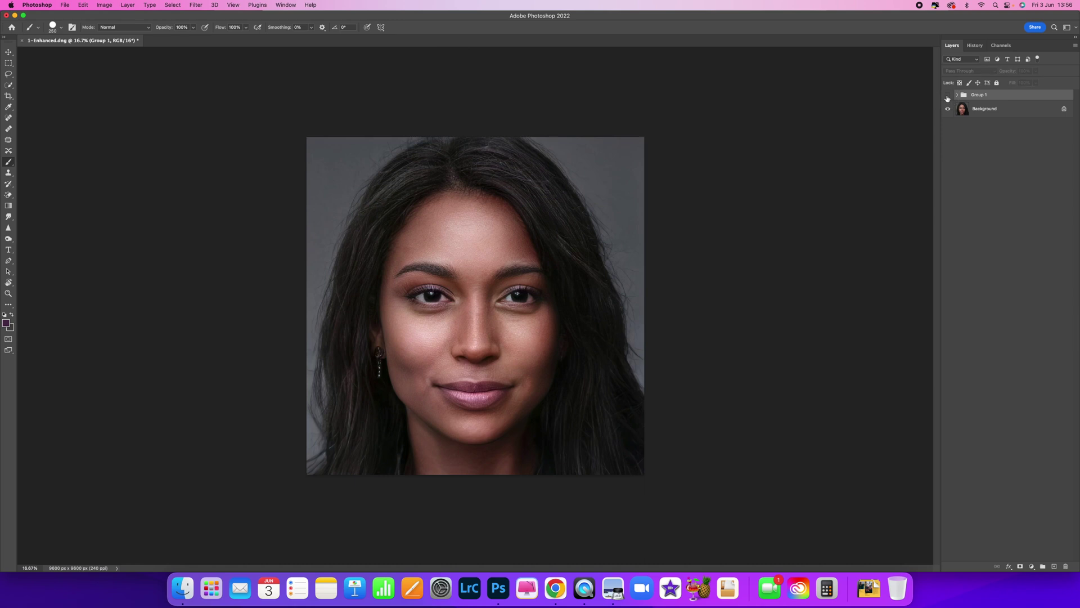
click(948, 96)
click(948, 96)
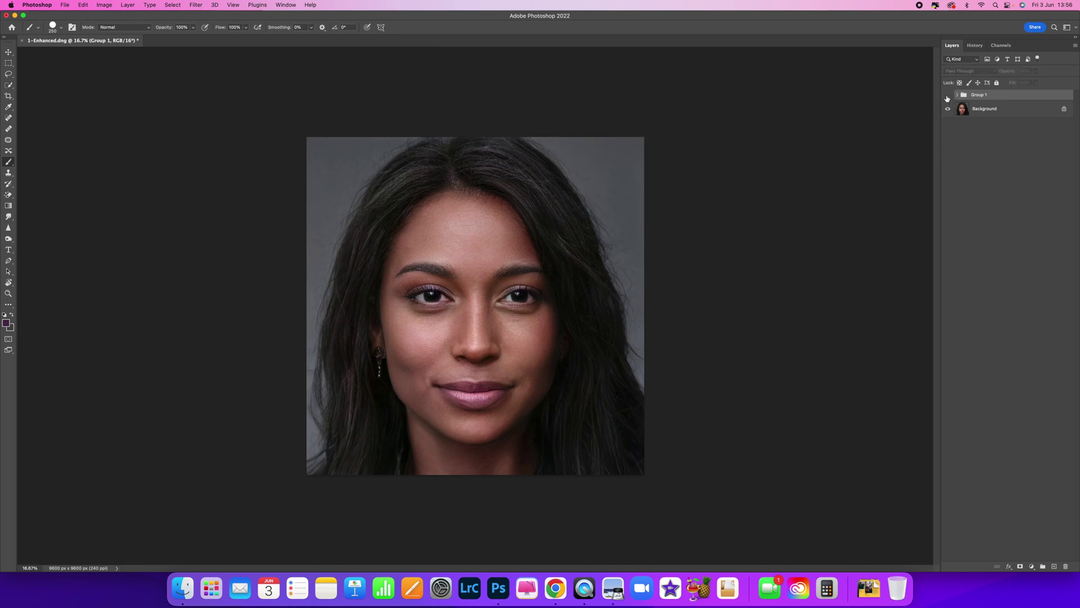
click(948, 95)
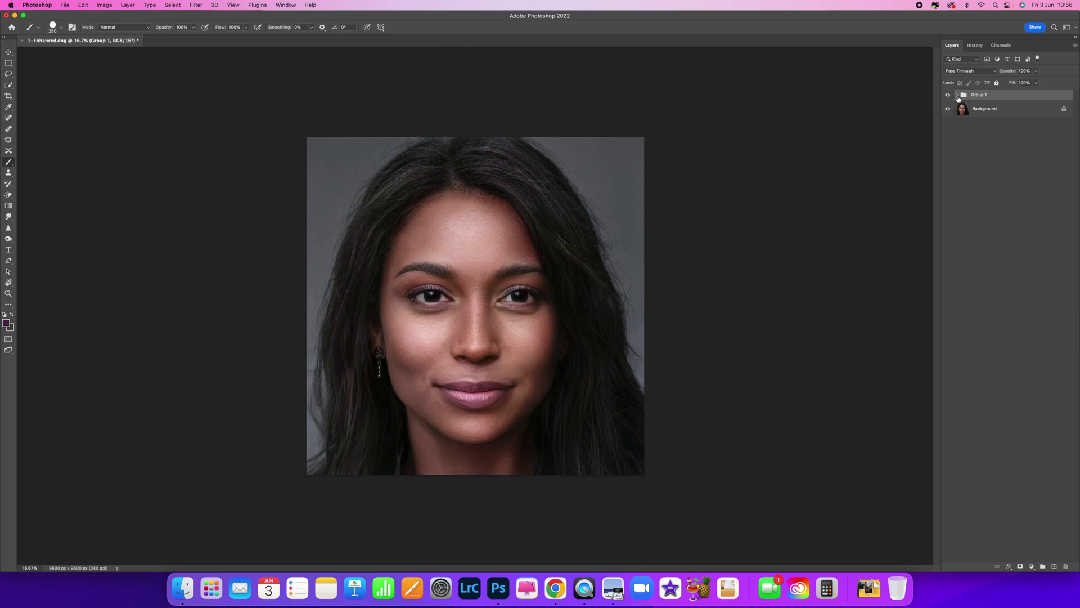
click(957, 95)
click(989, 110)
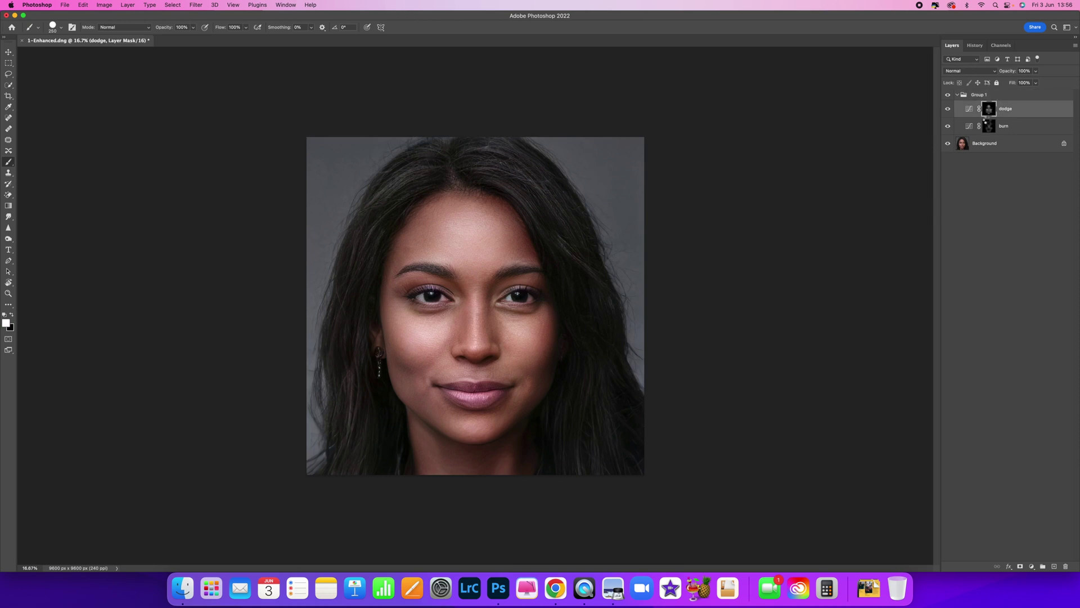
Refine the dodge layer mask with a 7.8 px feather.
key(super+alt+r)
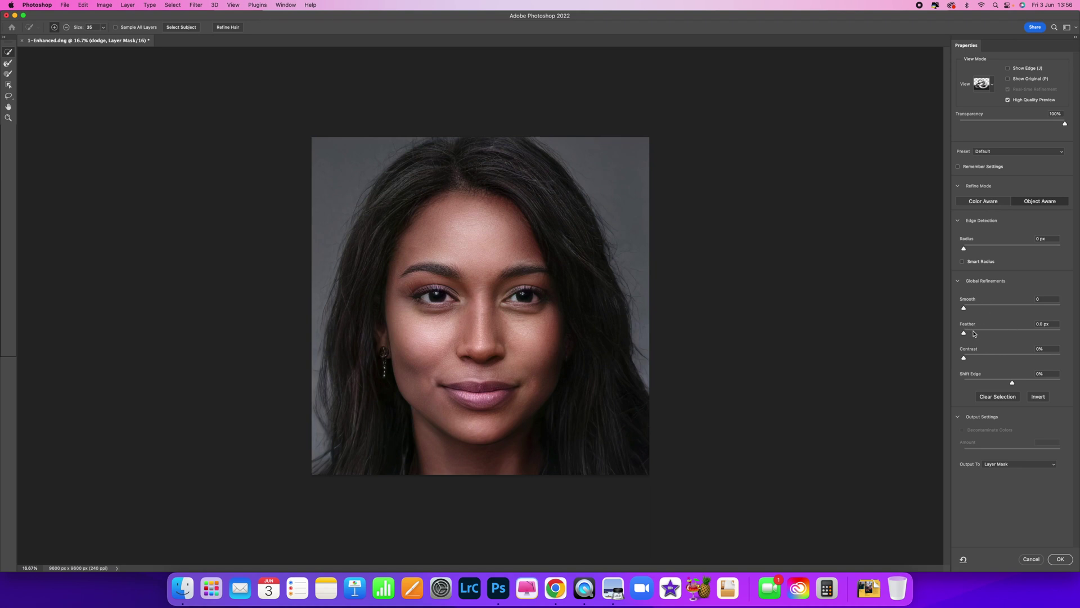
mouse_move(975, 334)
mouse_down()
mouse_move(998, 334)
mouse_move(972, 333)
mouse_up()
click(1060, 559)
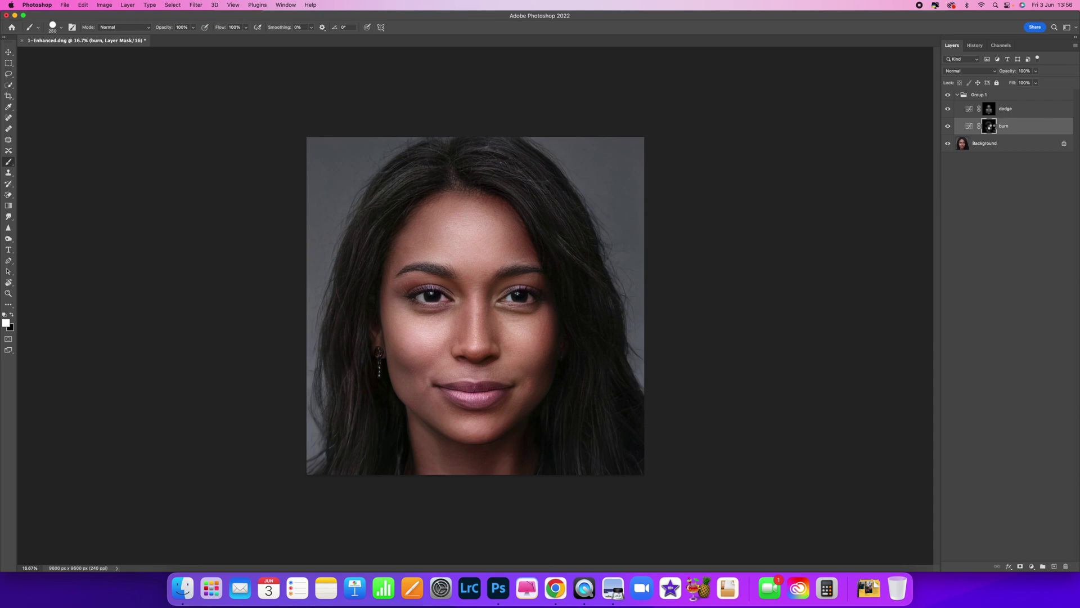
Refine the burn layer mask with a 2.5 px feather.
double_click(992, 128)
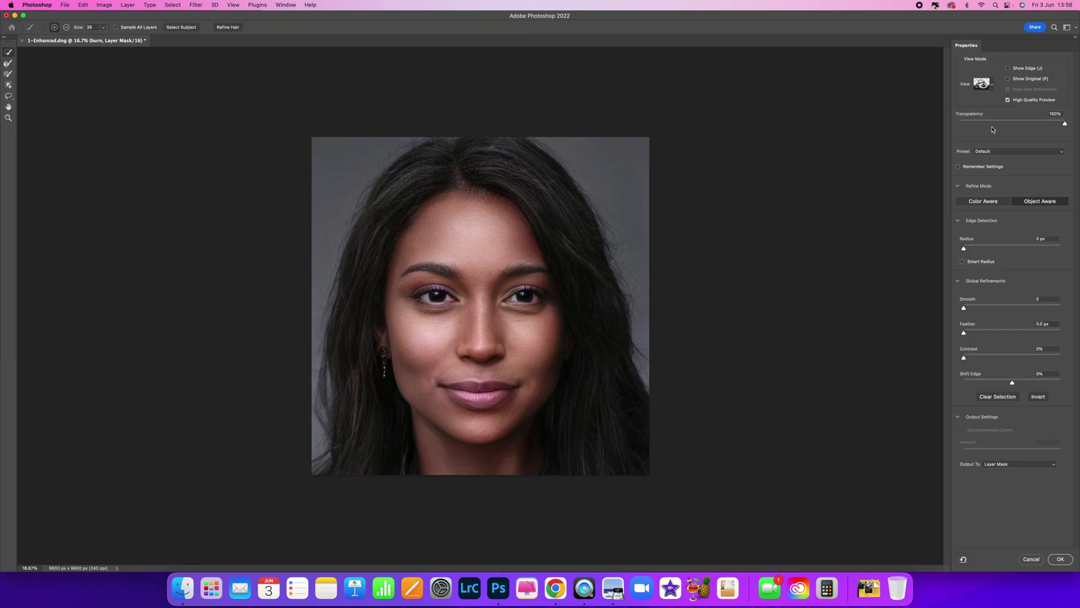
click(983, 333)
drag(984, 334, 977, 335)
click(1061, 559)
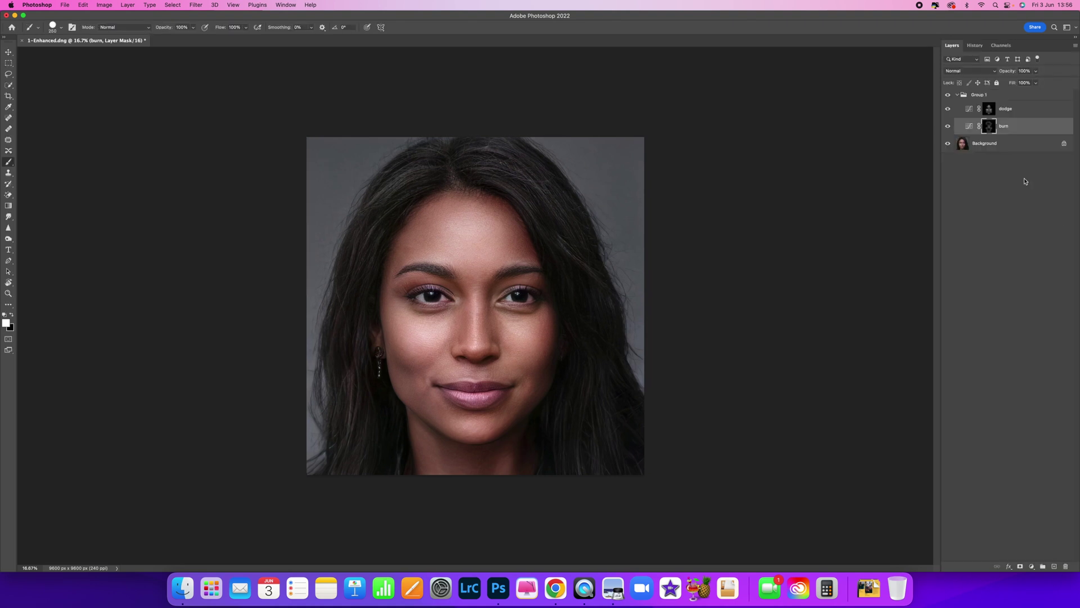
Collapse Group 1 and toggle its visibility to compare the face before and after retouching.
click(957, 95)
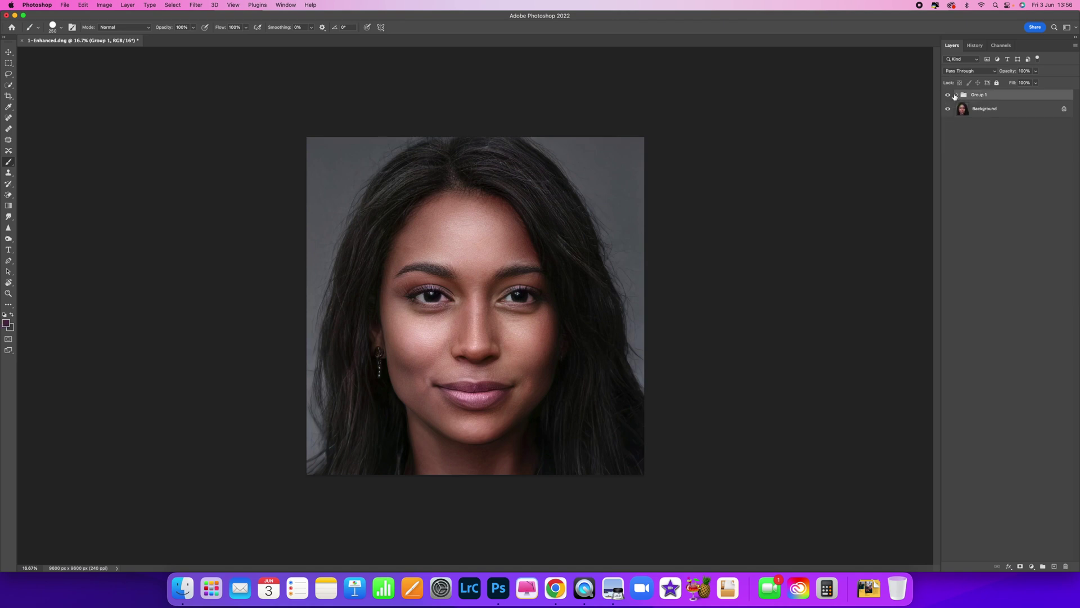
click(948, 97)
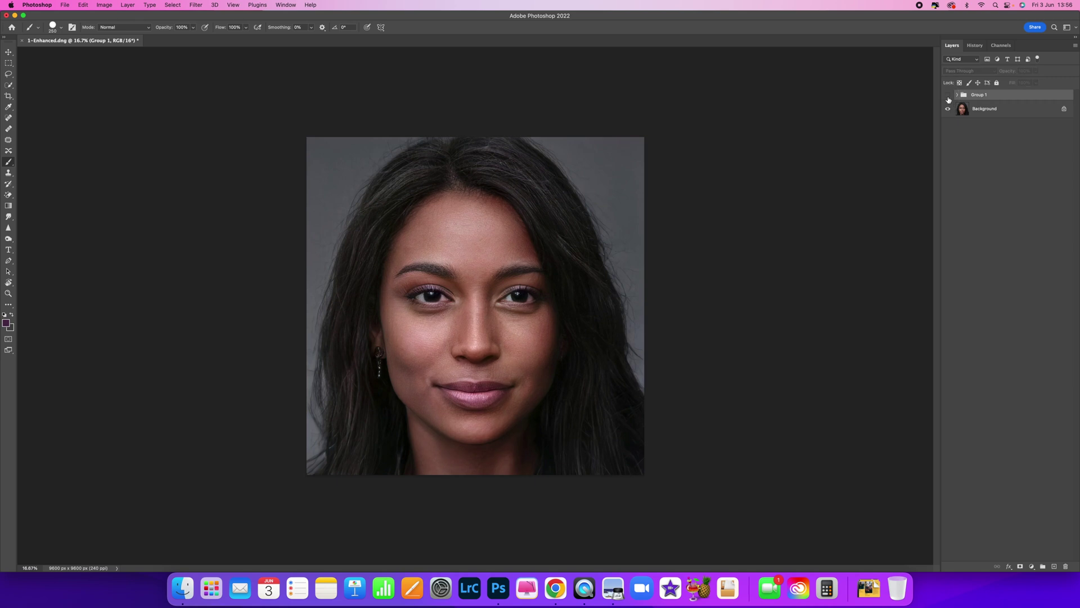
click(948, 97)
click(948, 97)
click(948, 97)
click(948, 97)
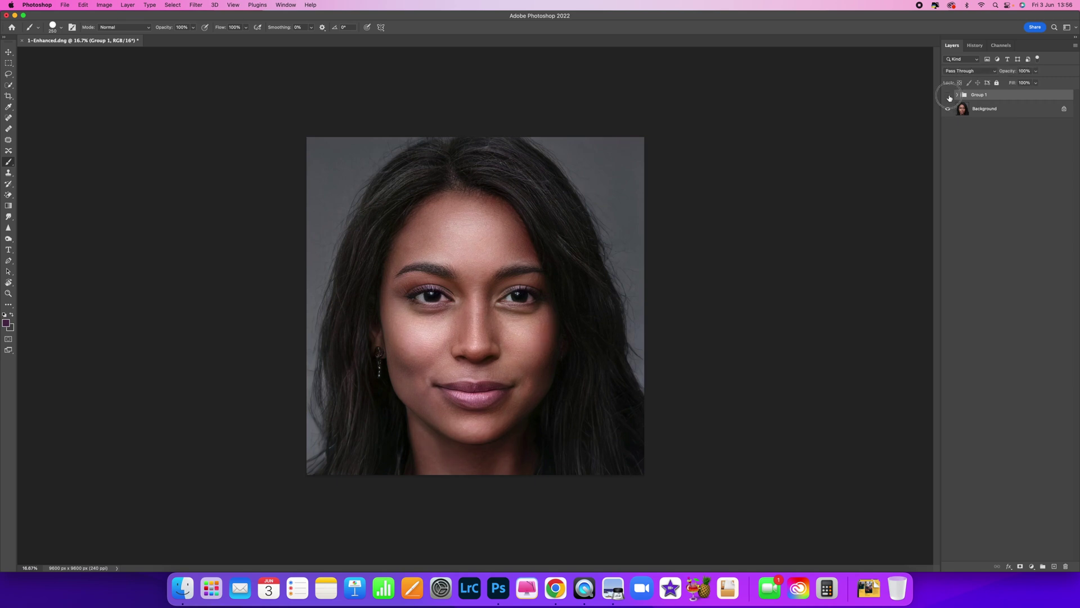
click(948, 97)
Keep toggling Group 1 off and on, leaving the dodge-and-burn retouching visible.
click(948, 96)
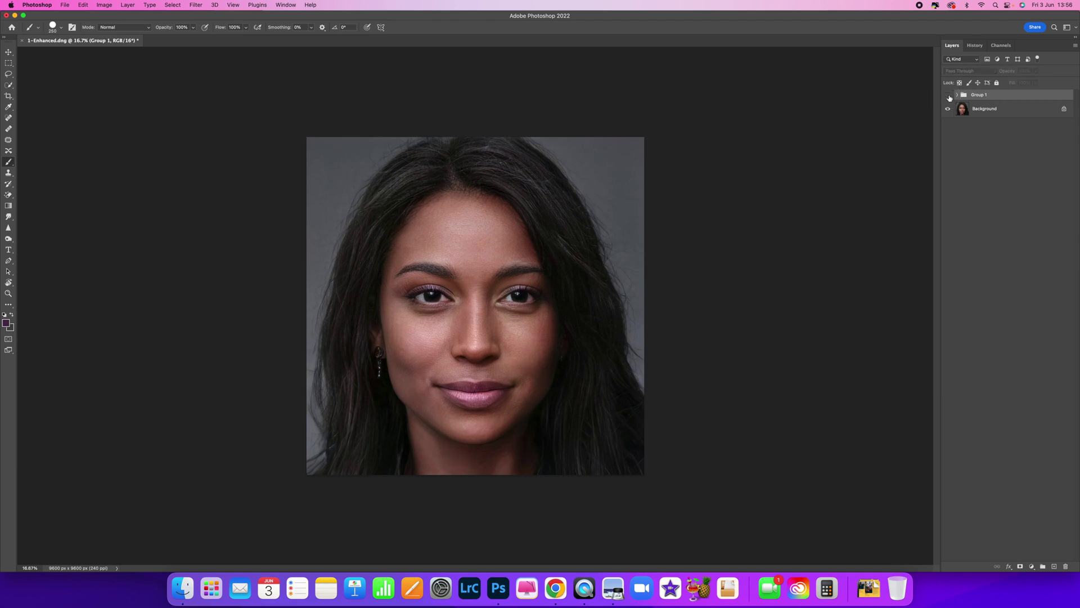
click(948, 97)
click(948, 96)
click(949, 96)
click(948, 96)
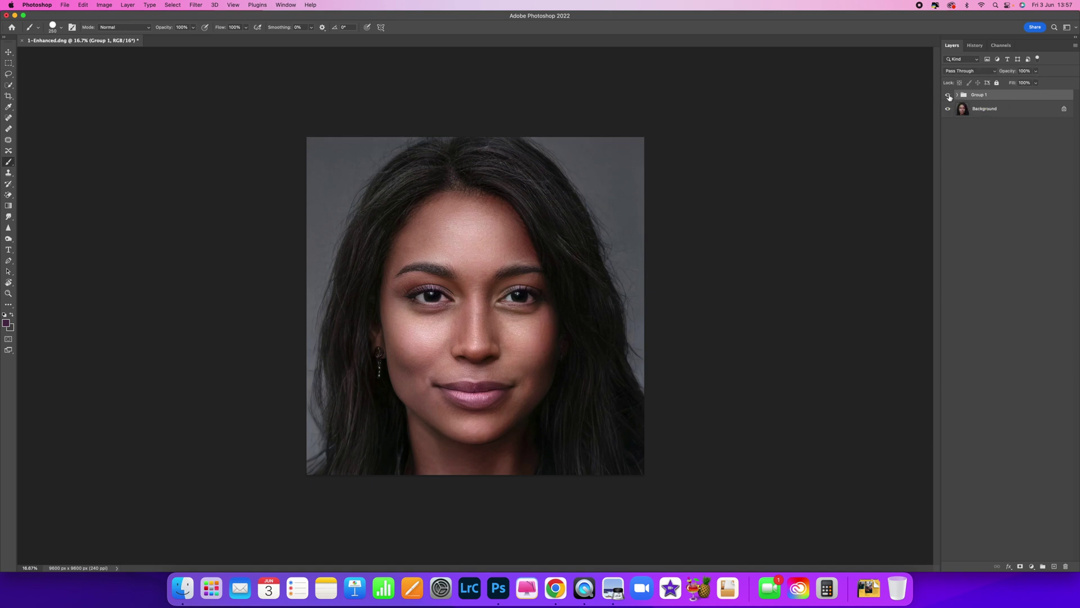
click(949, 96)
click(948, 96)
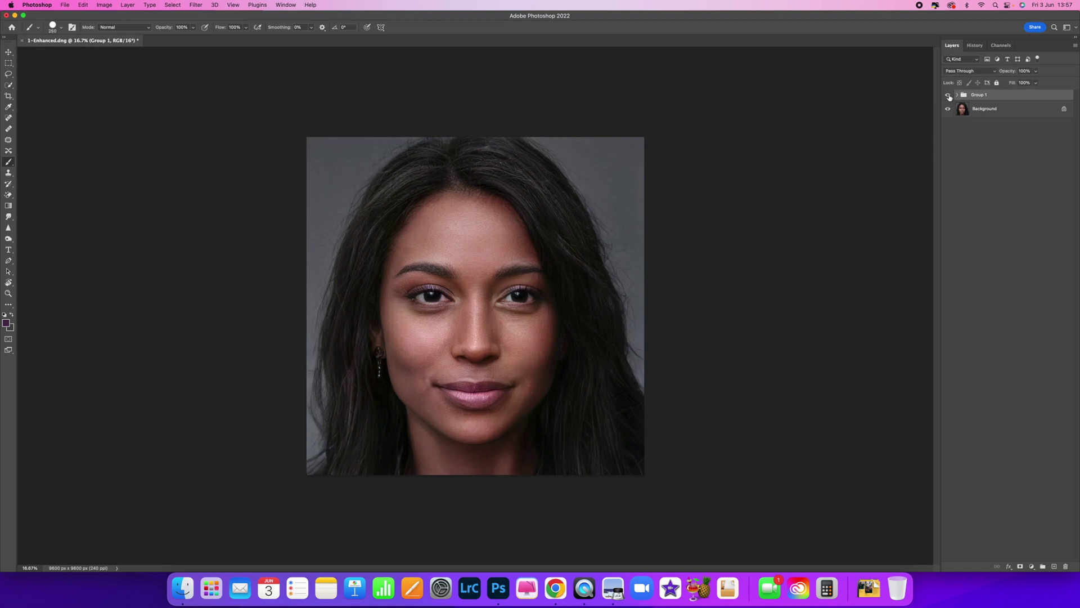